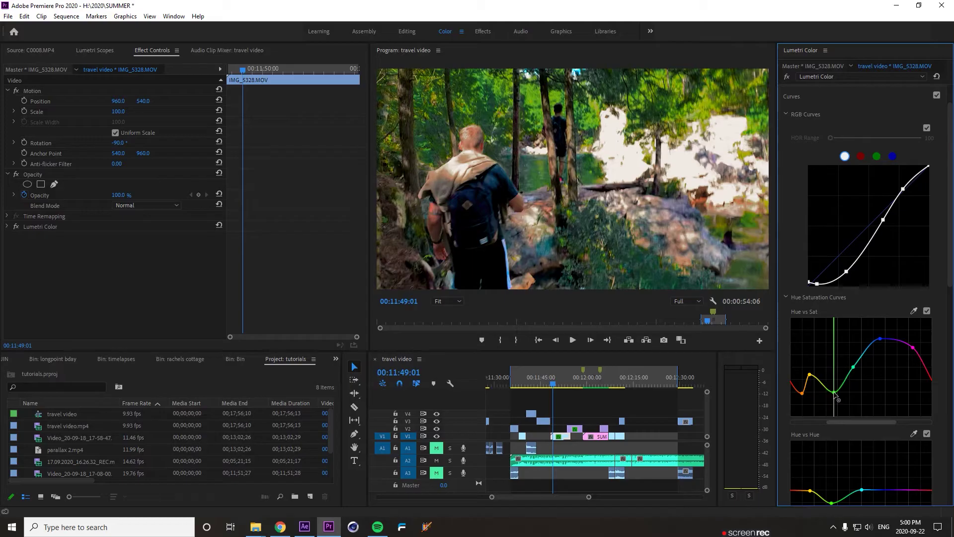
Step: Play the travel video past the waterfall clip, then return to the hiking shot at 00:11:50:21
{"action": "key", "text": "space"}
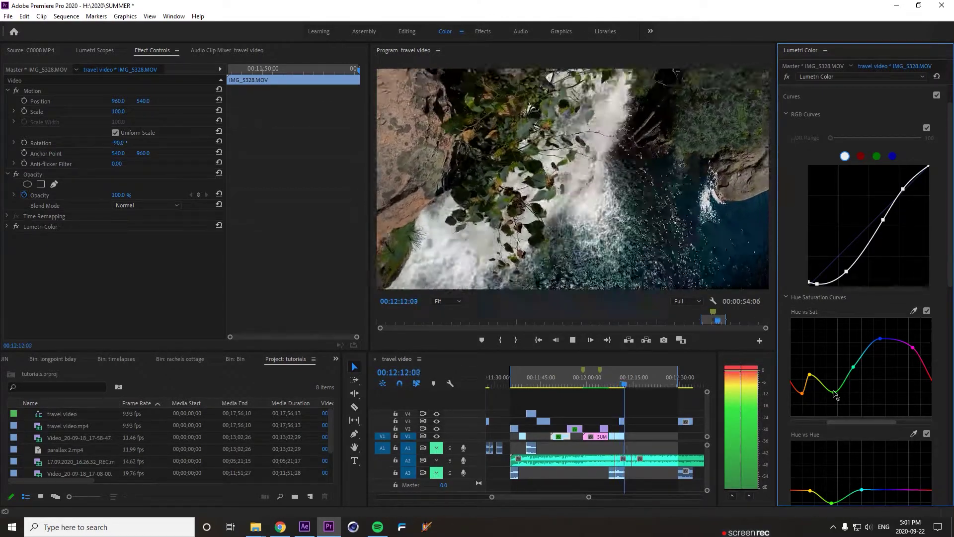
{"action": "key", "text": "space"}
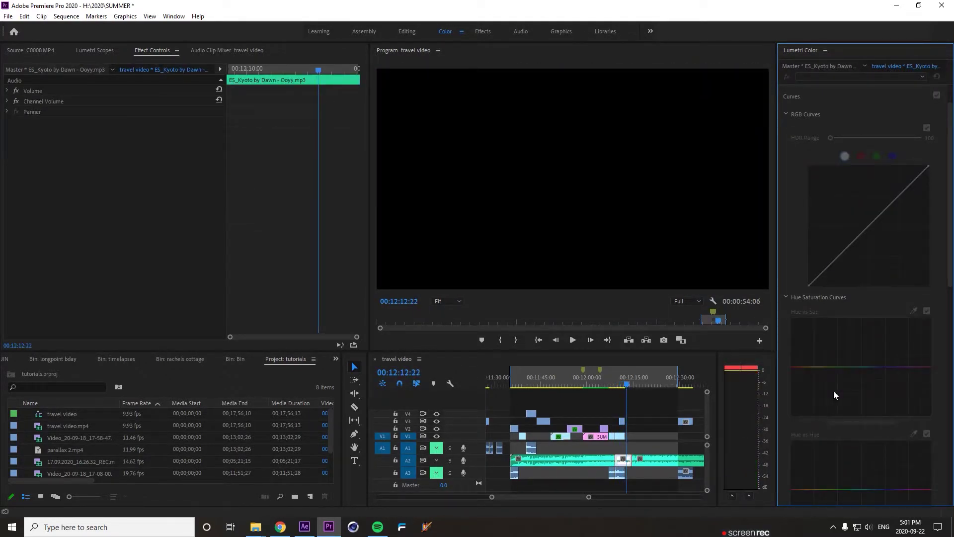
{"action": "left_click", "coordinate": [559, 383]}
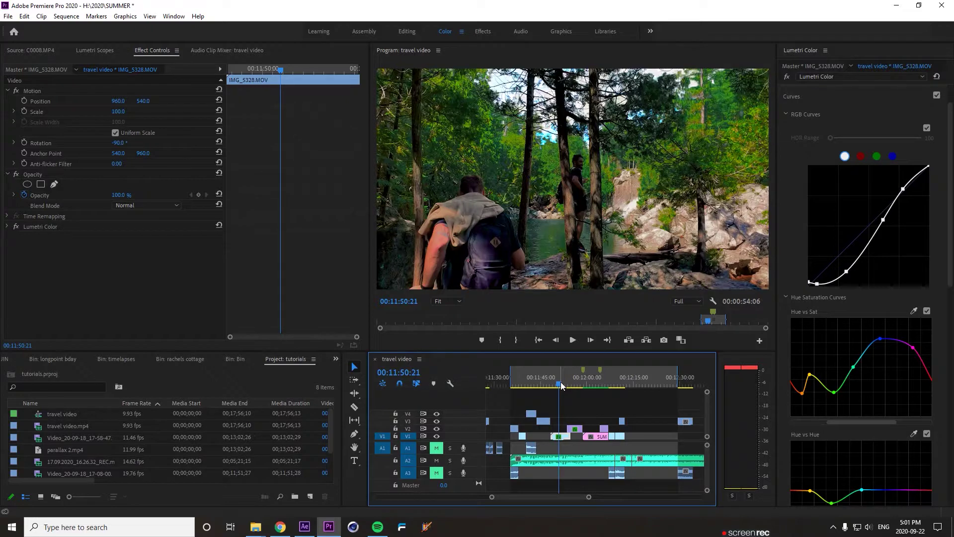
Step: Inspect waterfall clip IMG_5331 and the earlier clip IMG_5328 on the Premiere Pro timeline
{"action": "left_click", "coordinate": [630, 384]}
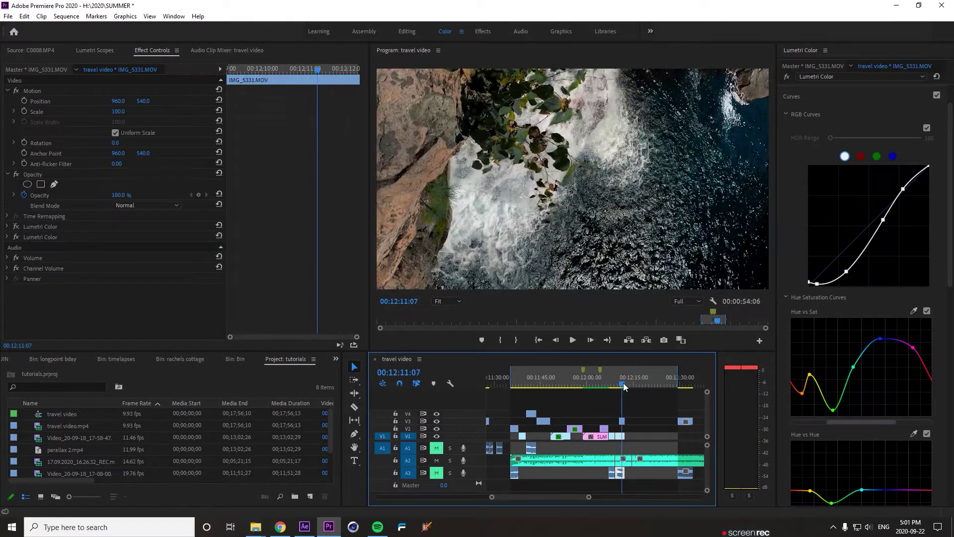
{"action": "left_click", "coordinate": [623, 385]}
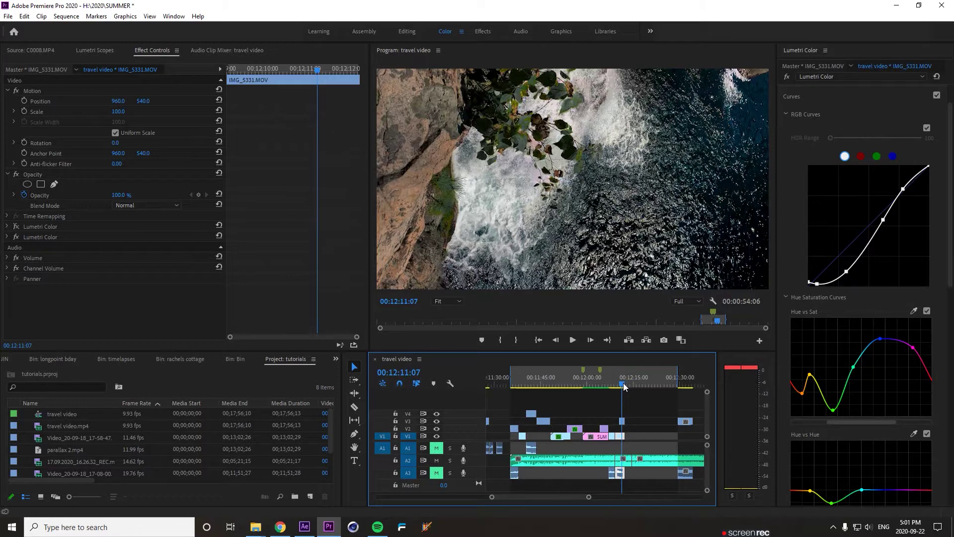
{"action": "left_click_drag", "start_coordinate": [492, 497], "coordinate": [516, 491]}
{"action": "left_click", "coordinate": [554, 380]}
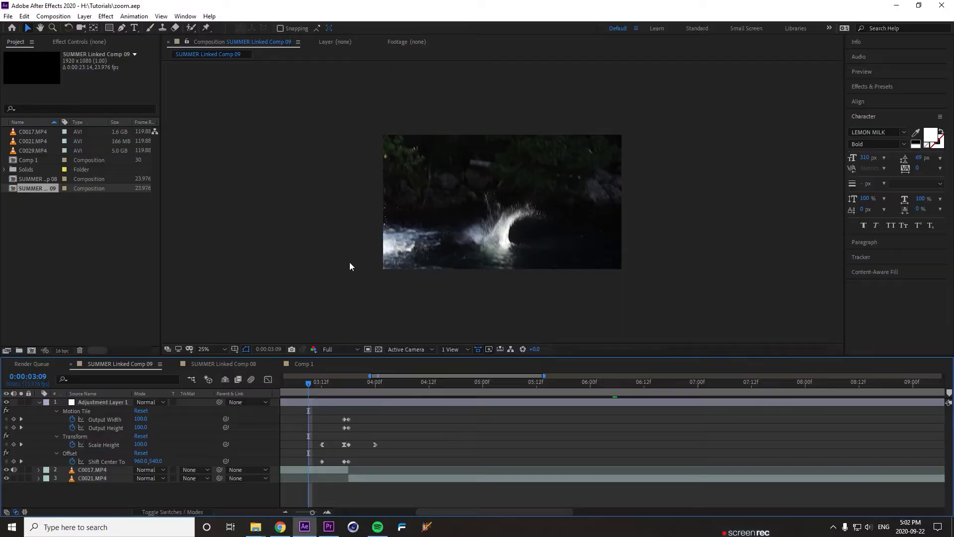
{"action": "left_click_drag", "start_coordinate": [453, 511], "coordinate": [435, 511]}
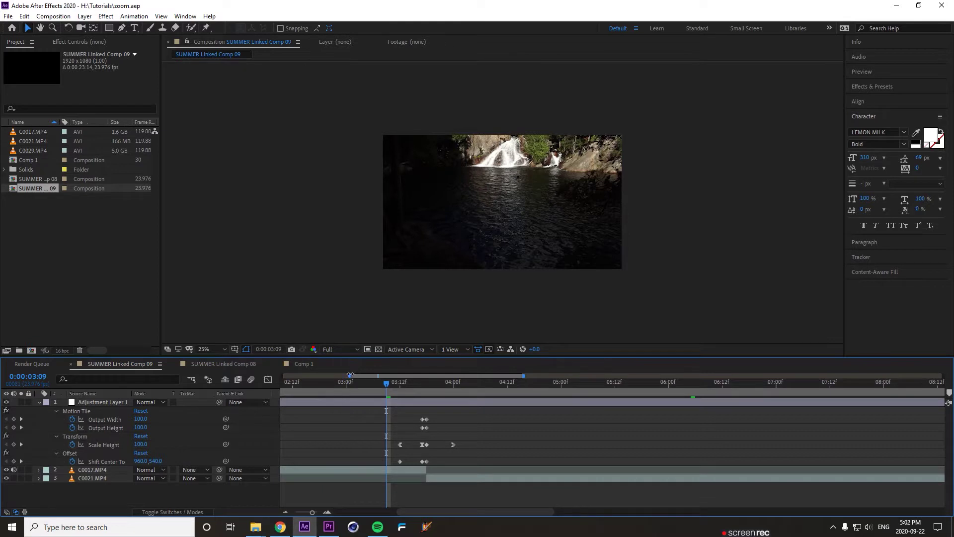
{"action": "left_click_drag", "start_coordinate": [349, 375], "coordinate": [289, 370]}
{"action": "mouse_move", "coordinate": [397, 386]}
{"action": "left_mouse_down"}
{"action": "mouse_move", "coordinate": [355, 387]}
{"action": "mouse_move", "coordinate": [398, 386]}
{"action": "left_mouse_up"}
{"action": "left_click", "coordinate": [441, 385]}
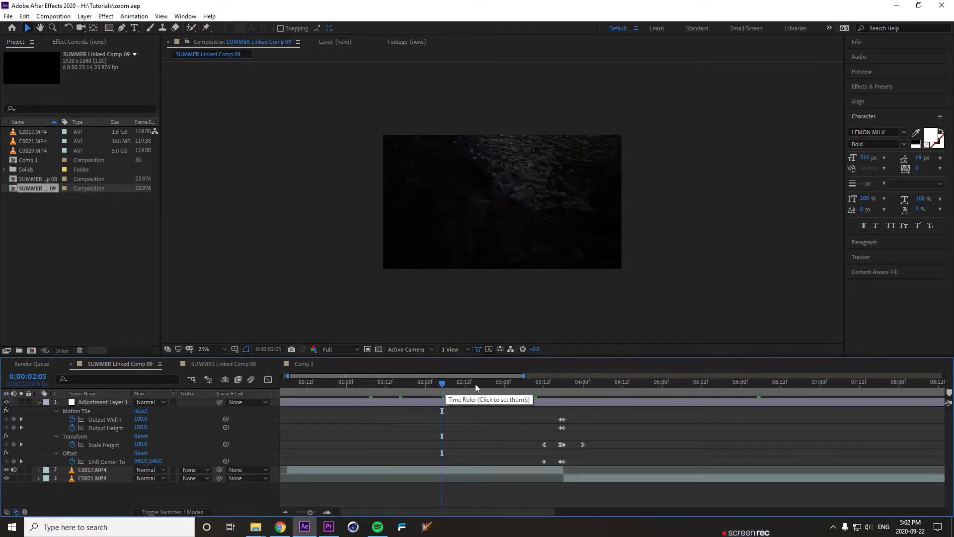
{"action": "left_click_drag", "start_coordinate": [475, 384], "coordinate": [540, 383]}
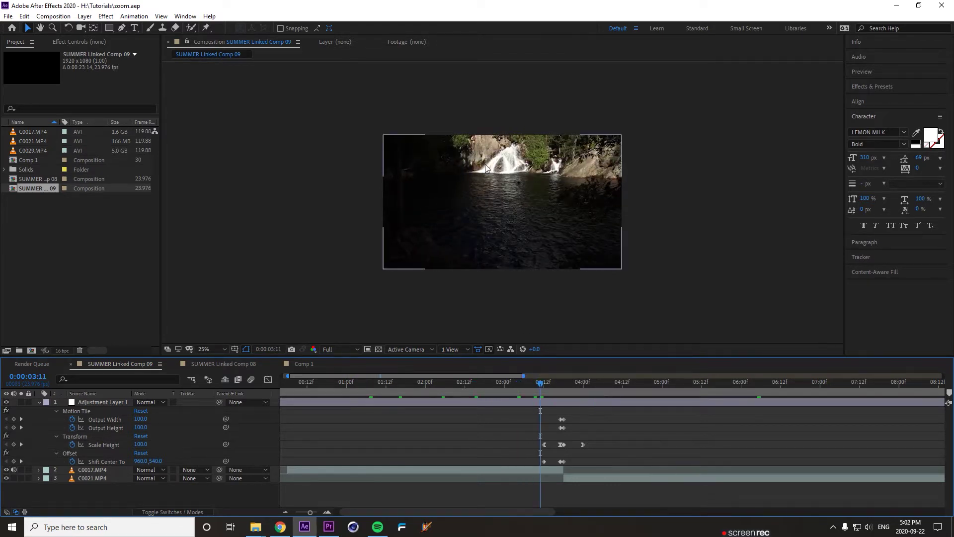
{"action": "scroll", "coordinate": [485, 157], "scroll_direction": "up", "scroll_amount": 2}
{"action": "scroll", "coordinate": [460, 203], "scroll_direction": "up", "scroll_amount": 2}
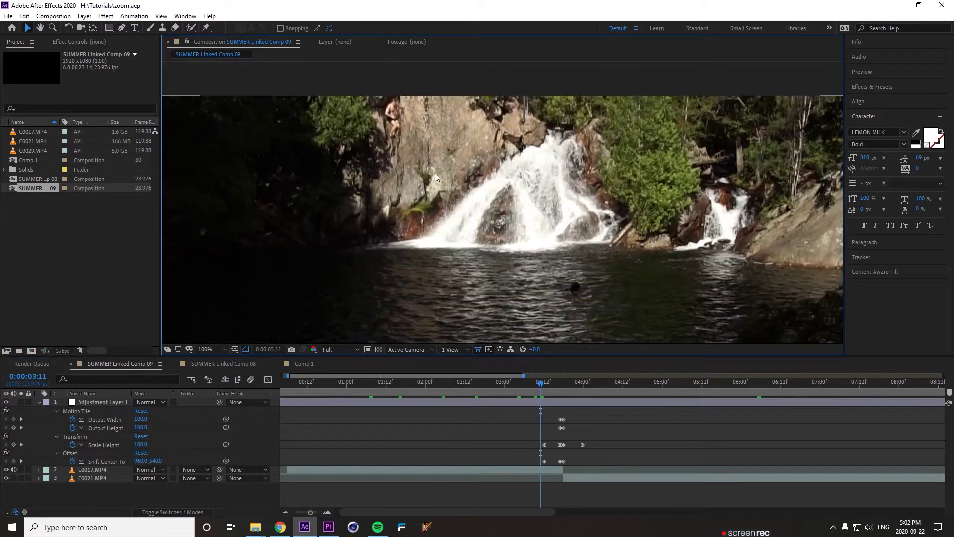
{"action": "left_click", "coordinate": [549, 389]}
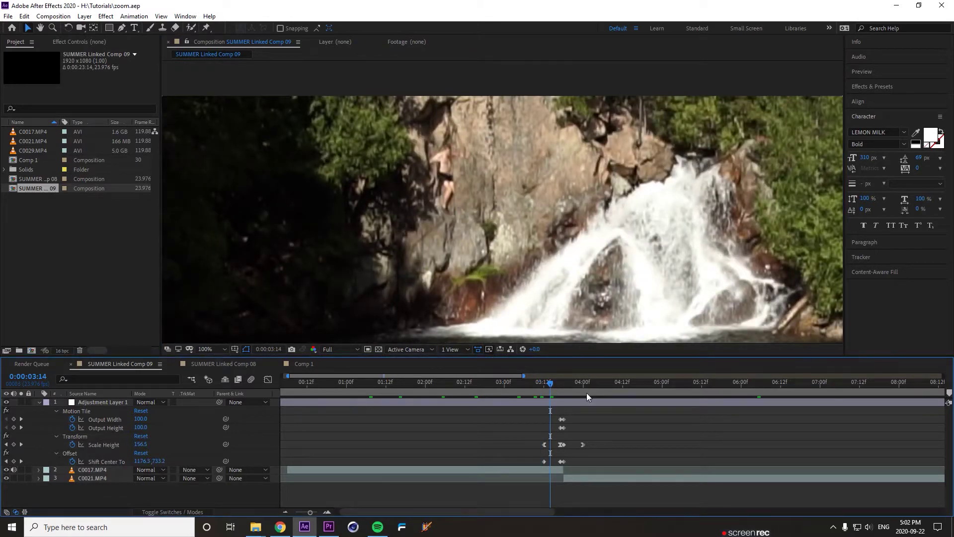
{"action": "left_click", "coordinate": [602, 389]}
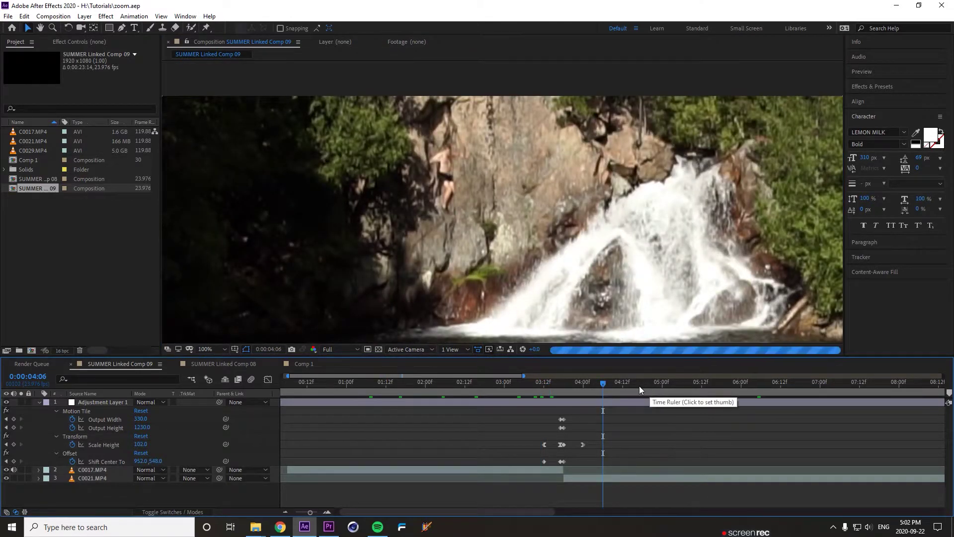
{"action": "scroll", "coordinate": [562, 241], "scroll_direction": "down", "scroll_amount": 2}
{"action": "left_click_drag", "start_coordinate": [634, 385], "coordinate": [694, 383]}
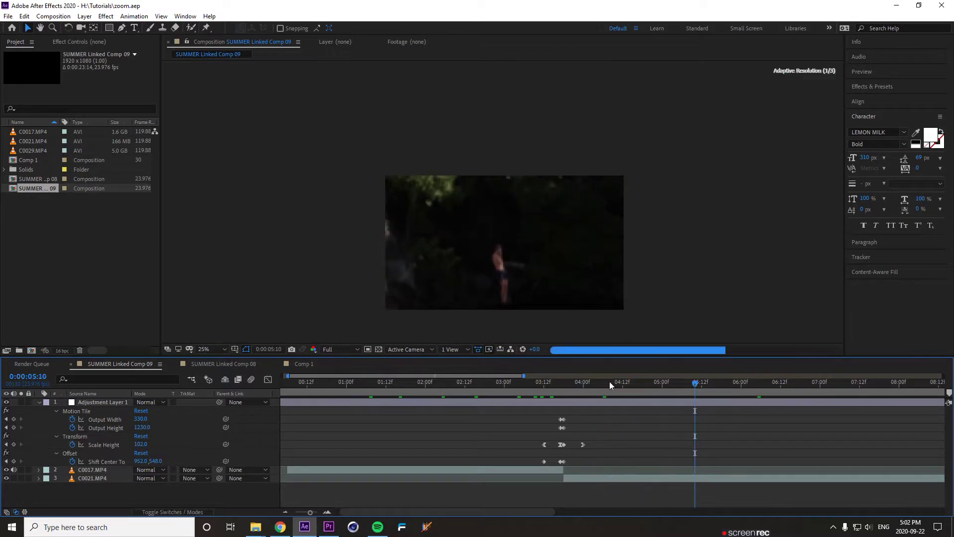
{"action": "left_click", "coordinate": [534, 389]}
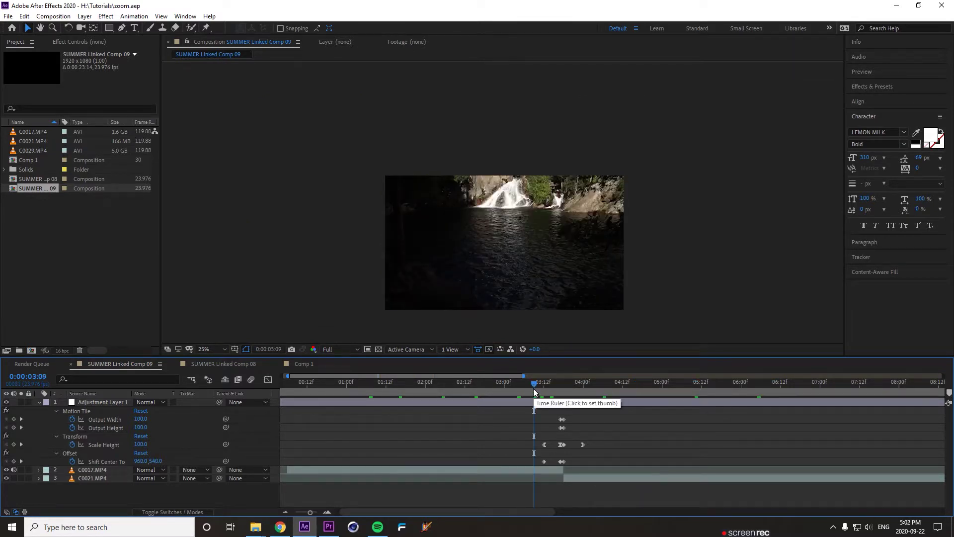
{"action": "key", "text": "space"}
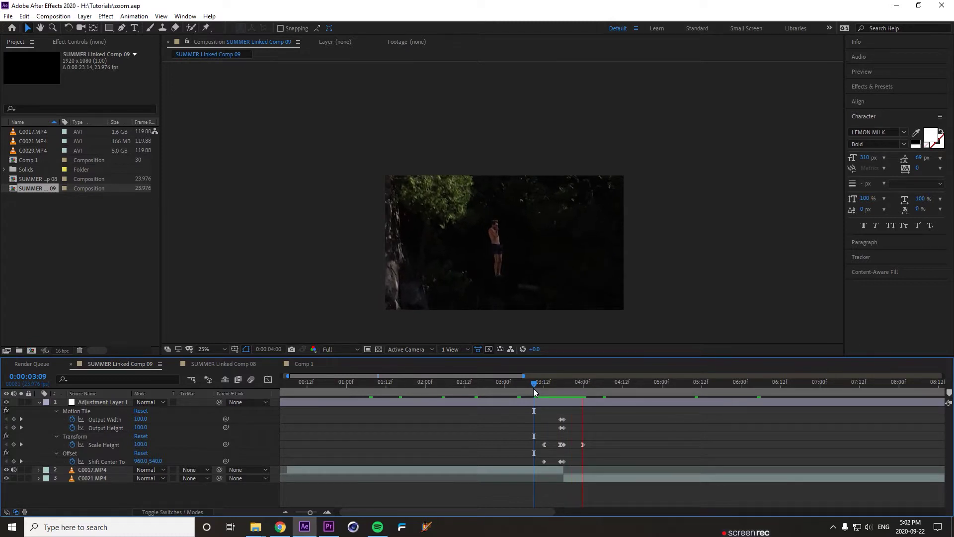
{"action": "key", "text": "space"}
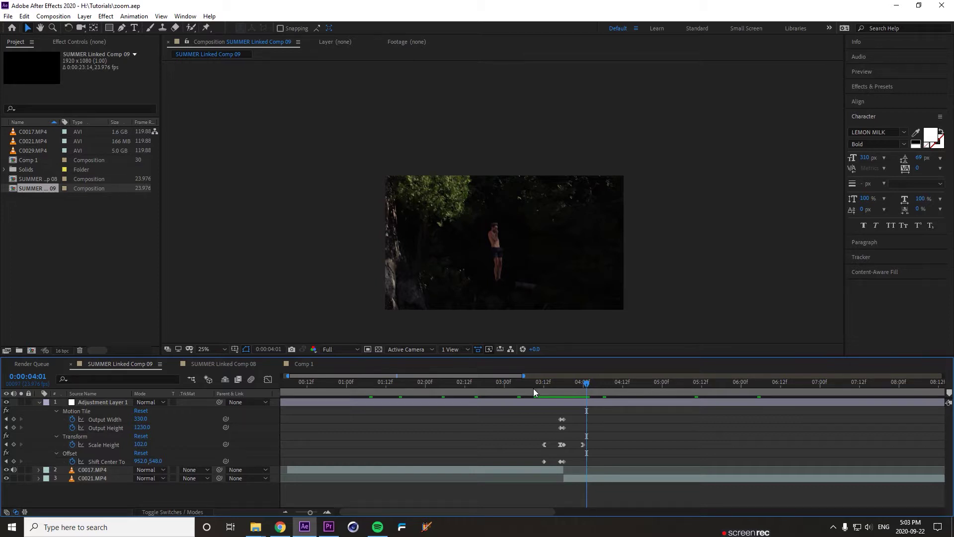
{"action": "left_click", "coordinate": [533, 390]}
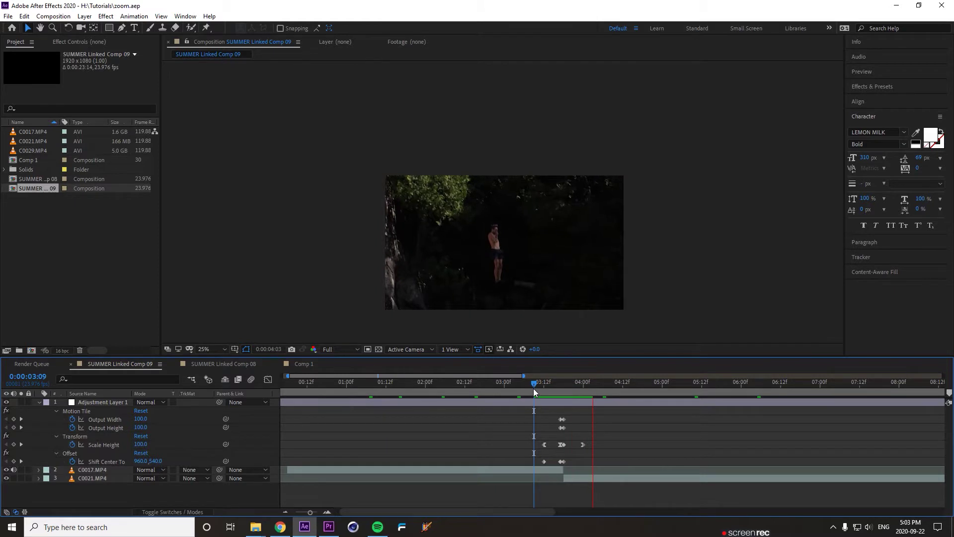
{"action": "left_click_drag", "start_coordinate": [533, 389], "coordinate": [542, 408]}
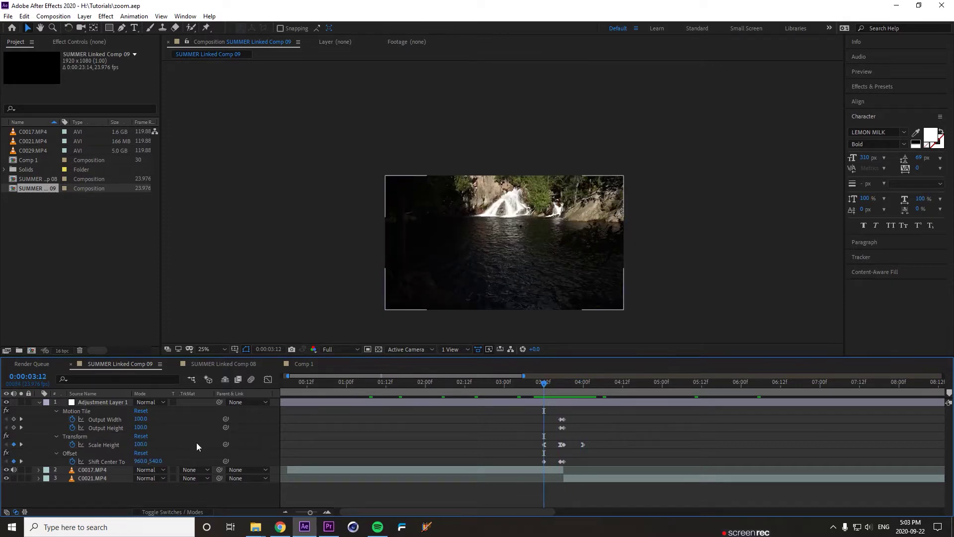
{"action": "left_click", "coordinate": [78, 409]}
Step: Delete Motion Tile, Transform and Offset from Adjustment Layer 1, then search effects for 'tran'
{"action": "left_click", "coordinate": [74, 452], "text": "shift"}
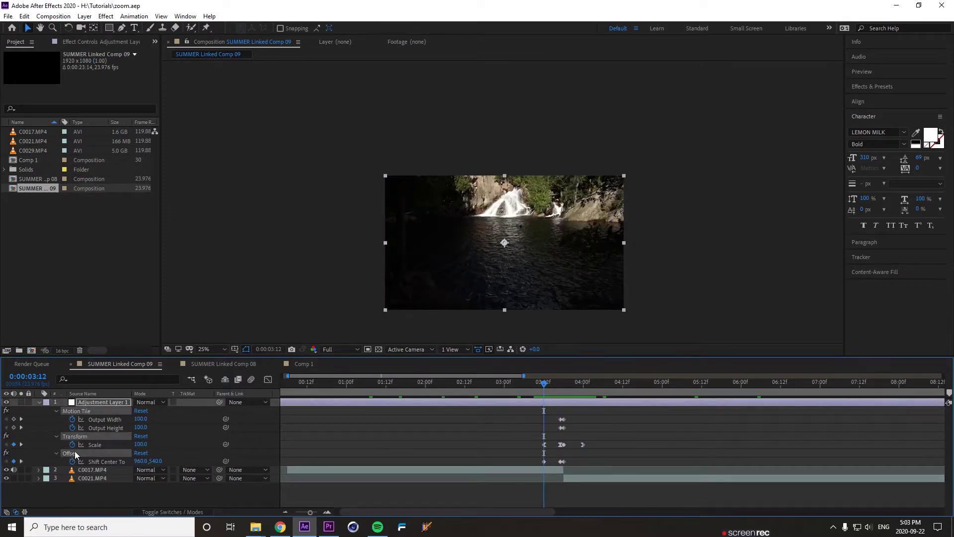
{"action": "key", "text": "Delete"}
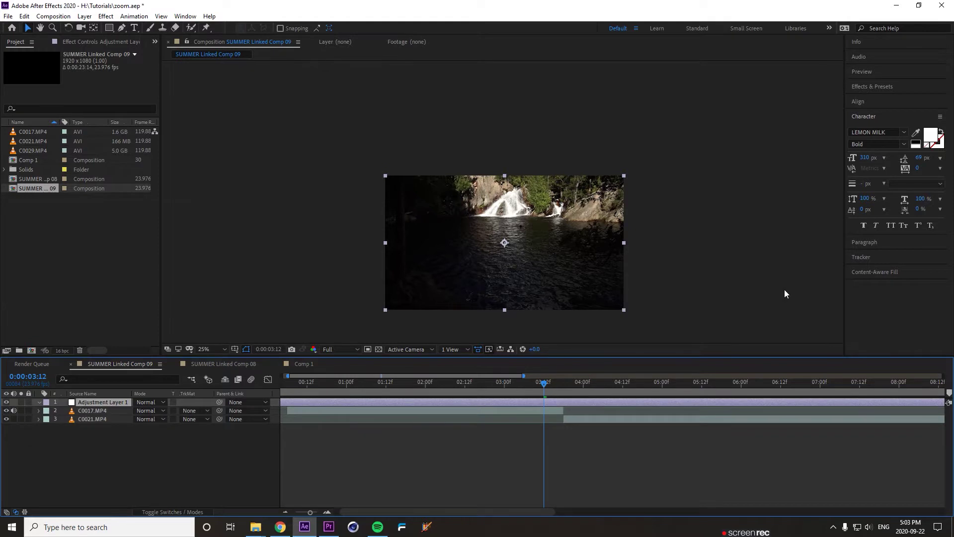
{"action": "left_click", "coordinate": [869, 89]}
{"action": "left_click", "coordinate": [871, 99]}
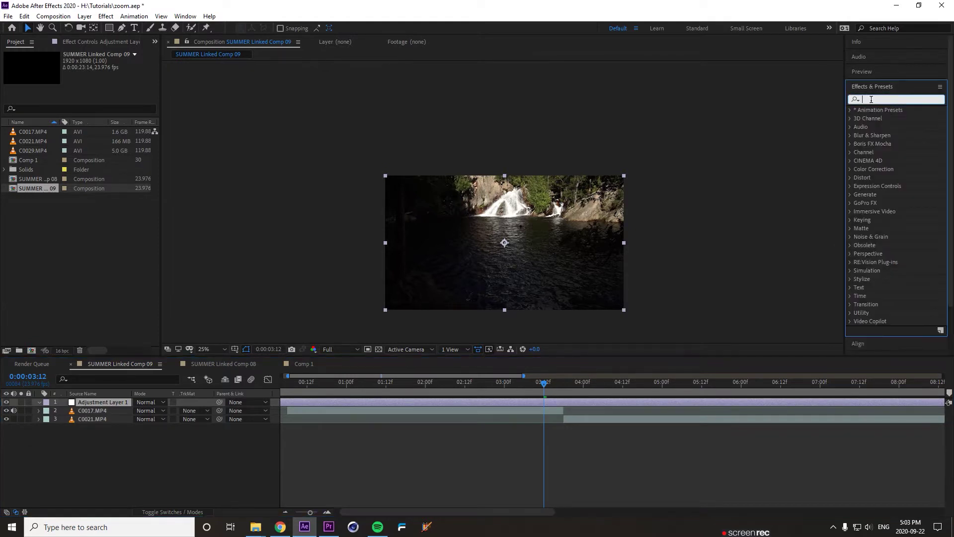
{"action": "type", "text": "tran"}
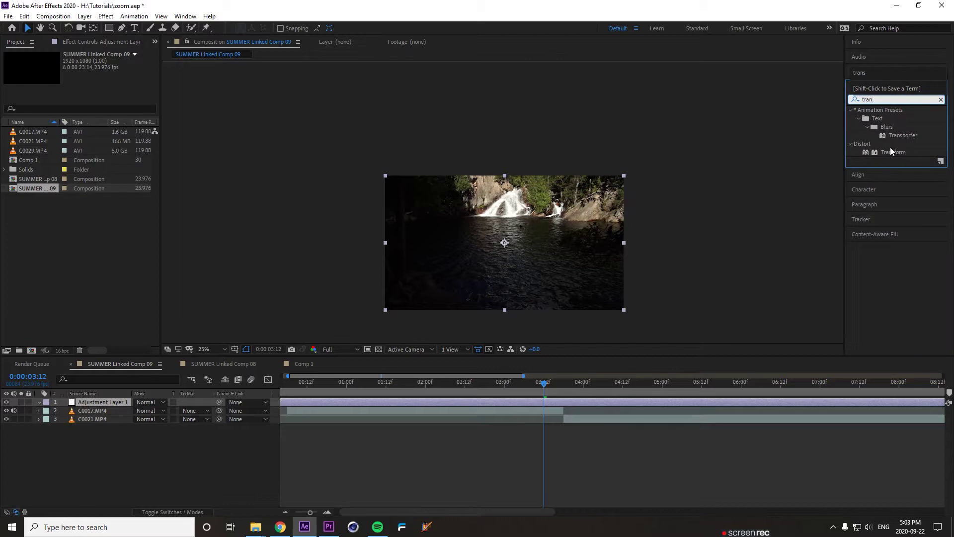
{"action": "left_click_drag", "start_coordinate": [892, 150], "coordinate": [535, 400]}
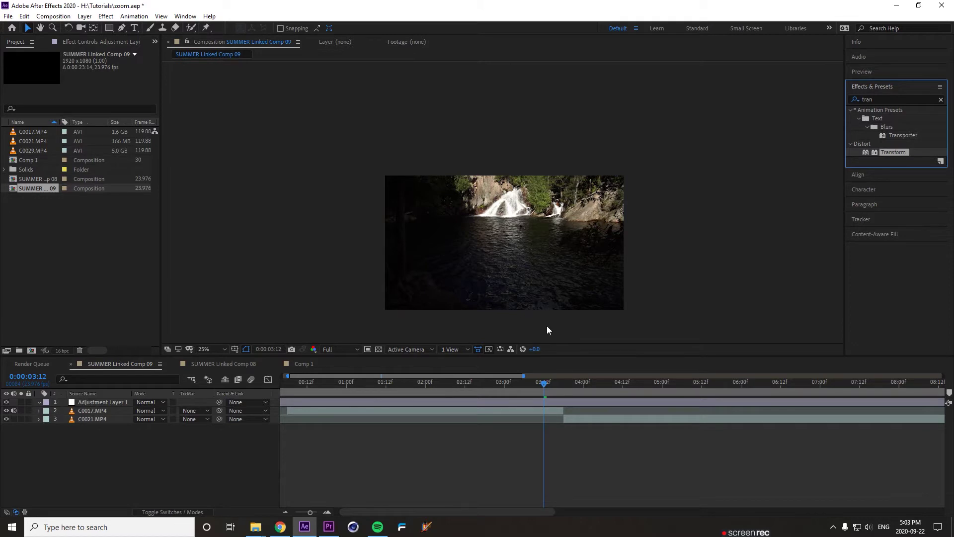
{"action": "left_click", "coordinate": [548, 398]}
{"action": "left_click", "coordinate": [546, 399]}
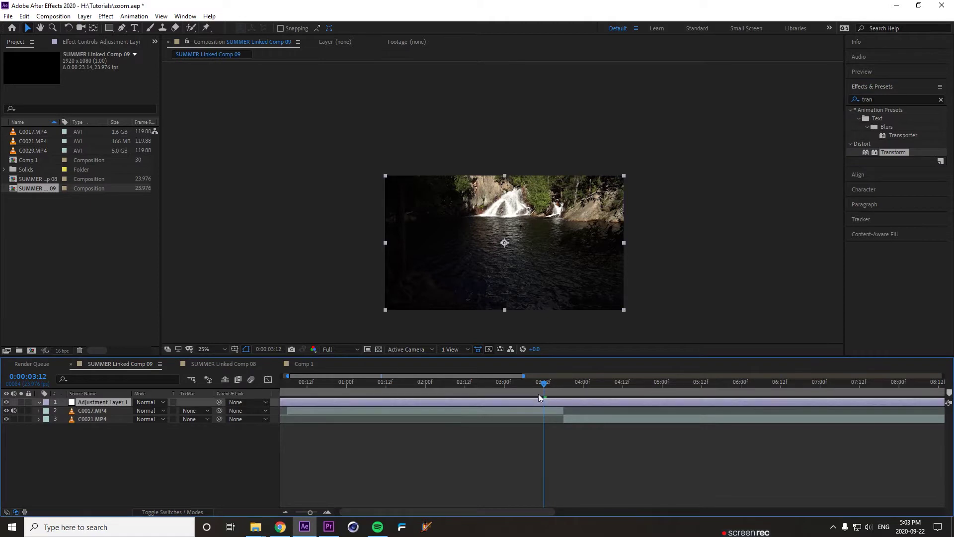
Step: Apply Transform to Adjustment Layer 1 and raise its Scale to about 268 at 0:00:03:17
{"action": "left_click", "coordinate": [75, 43]}
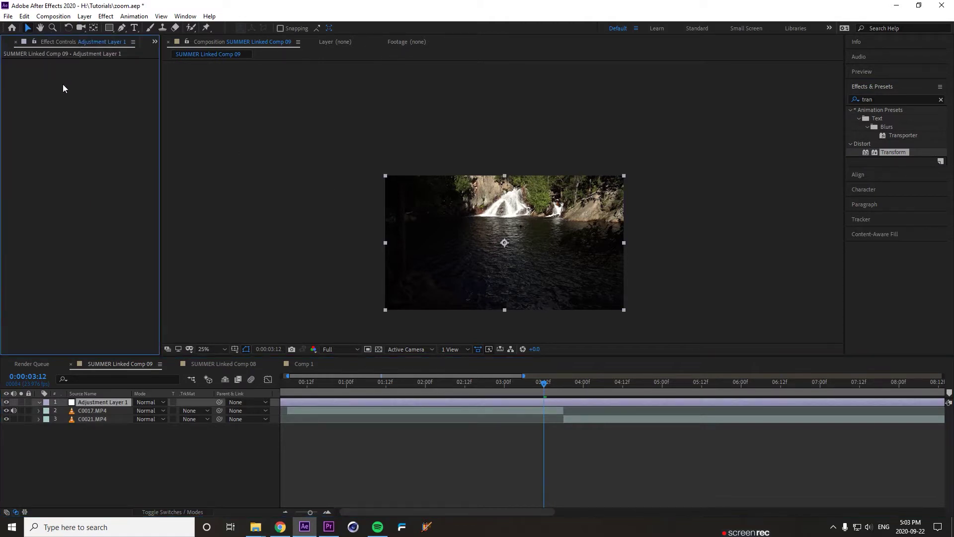
{"action": "left_click_drag", "start_coordinate": [892, 154], "coordinate": [565, 212]}
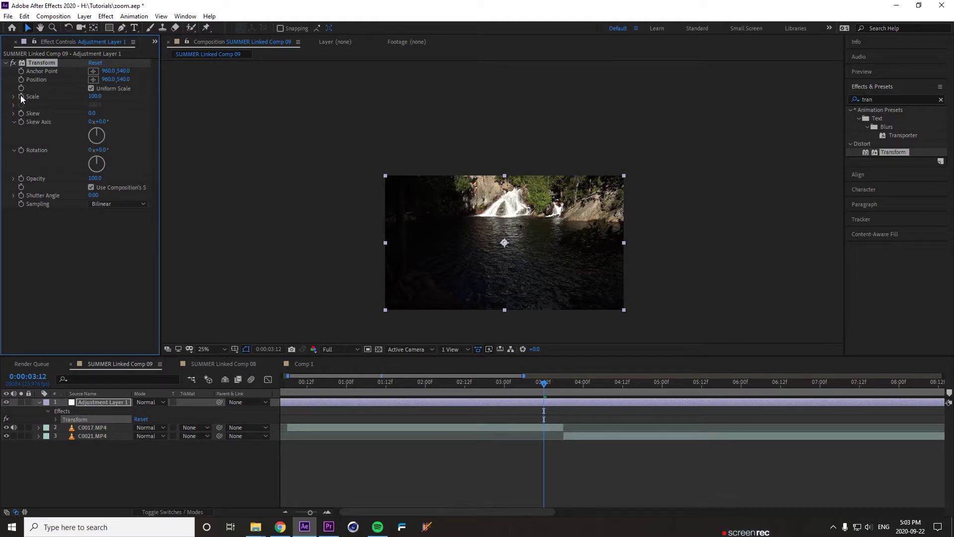
{"action": "left_click", "coordinate": [328, 513]}
{"action": "left_click", "coordinate": [328, 513]}
{"action": "left_click", "coordinate": [665, 392]}
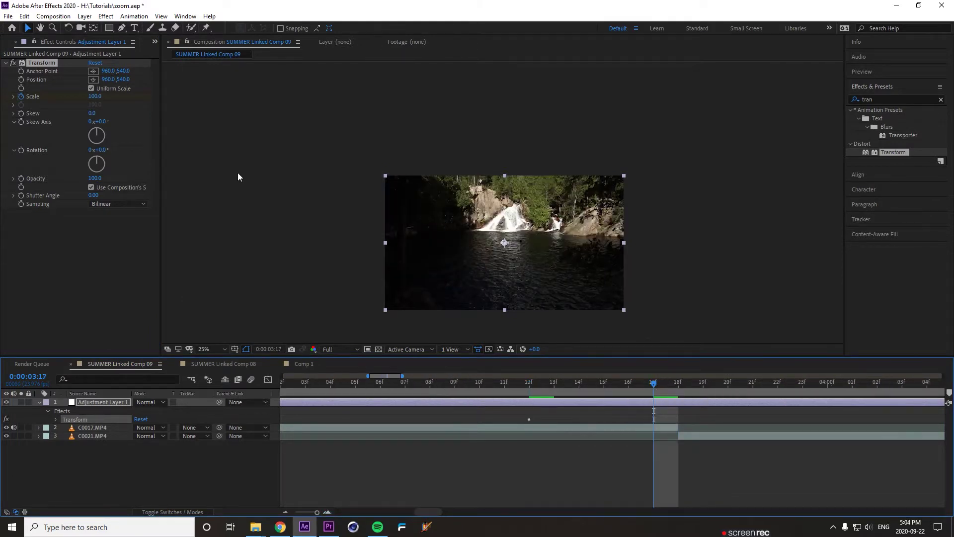
{"action": "left_click_drag", "start_coordinate": [94, 101], "coordinate": [182, 103]}
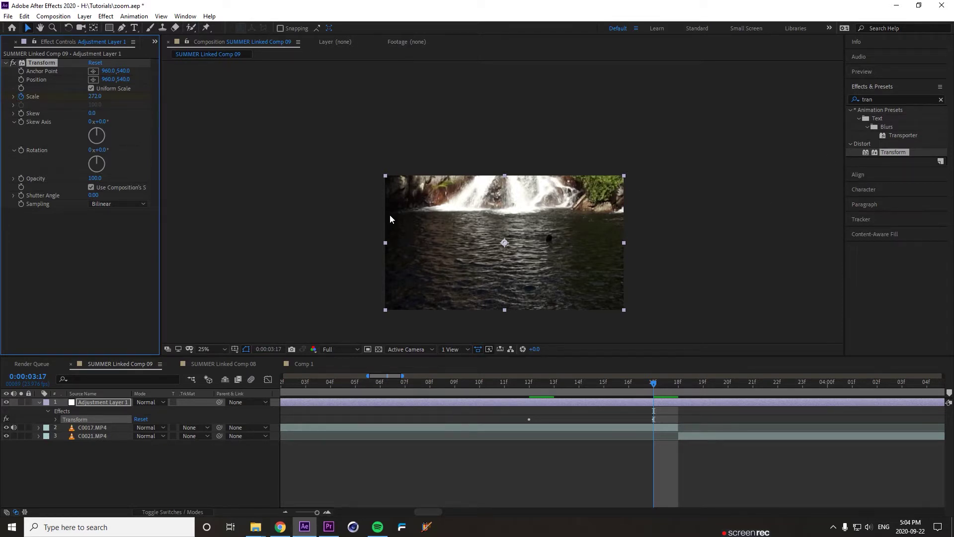
Step: Add Offset and move its Shift Center To toward the waterfall at frame 17
{"action": "left_click", "coordinate": [865, 99]}
{"action": "type", "text": "offse"}
{"action": "left_click_drag", "start_coordinate": [888, 137], "coordinate": [589, 222]}
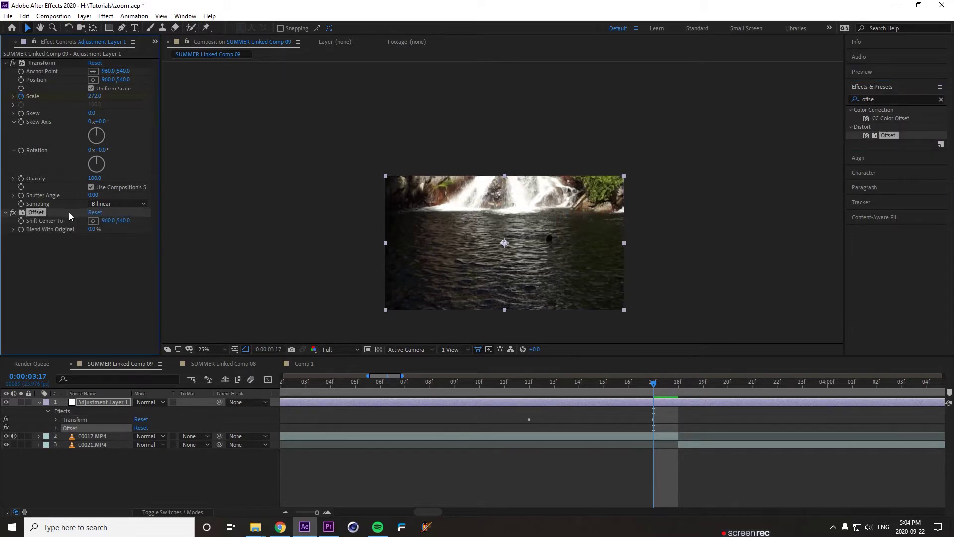
{"action": "left_click", "coordinate": [540, 388]}
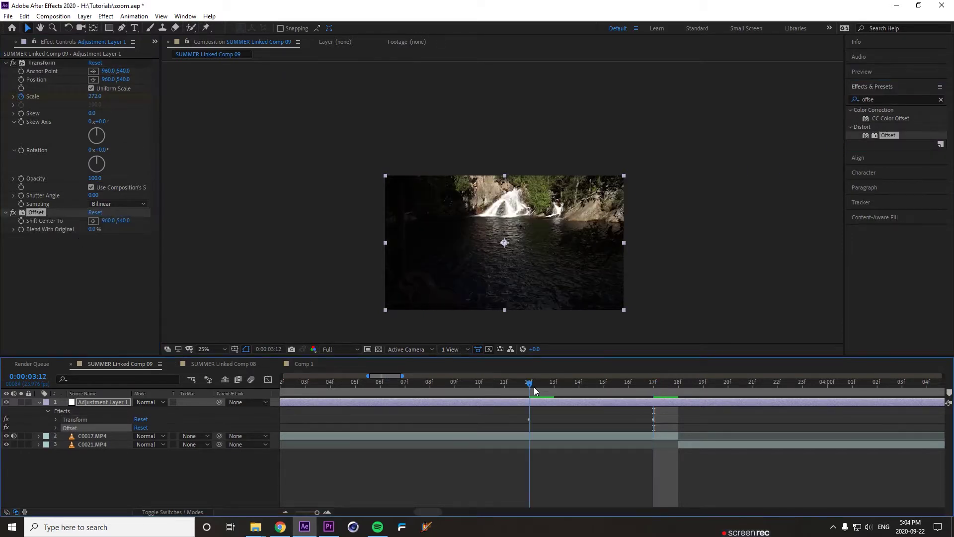
{"action": "left_click", "coordinate": [23, 223]}
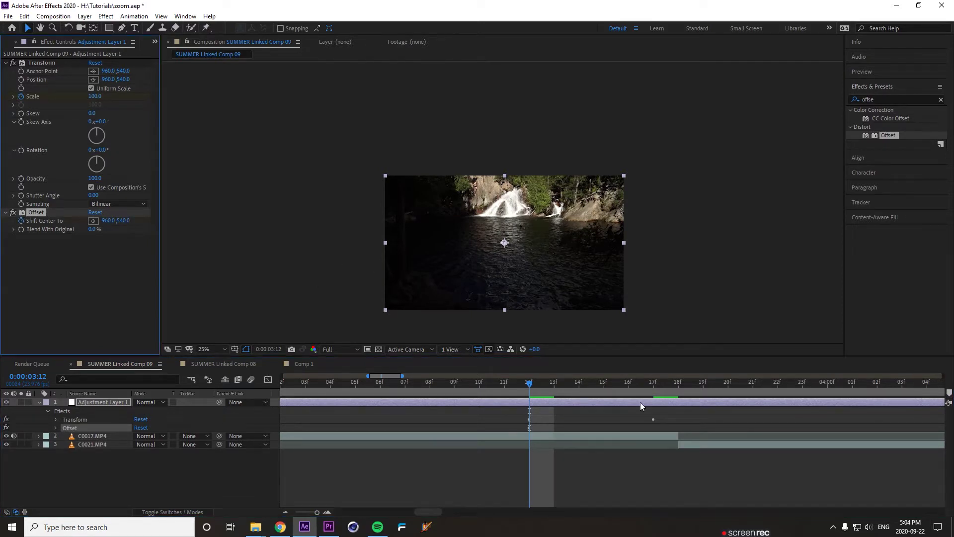
{"action": "left_click", "coordinate": [653, 388]}
{"action": "left_click", "coordinate": [98, 226]}
{"action": "left_click", "coordinate": [92, 220]}
{"action": "left_click_drag", "start_coordinate": [485, 263], "coordinate": [580, 306]}
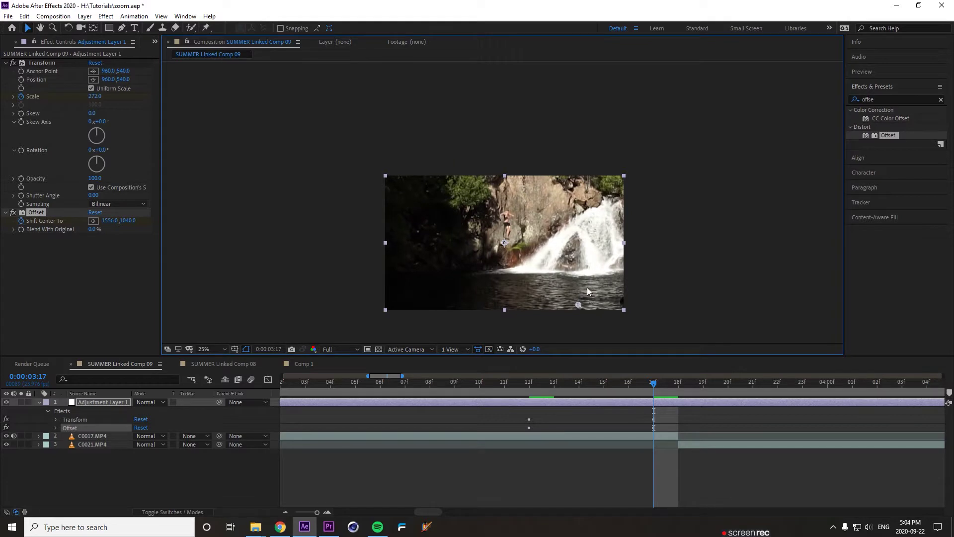
{"action": "left_click_drag", "start_coordinate": [531, 396], "coordinate": [654, 395]}
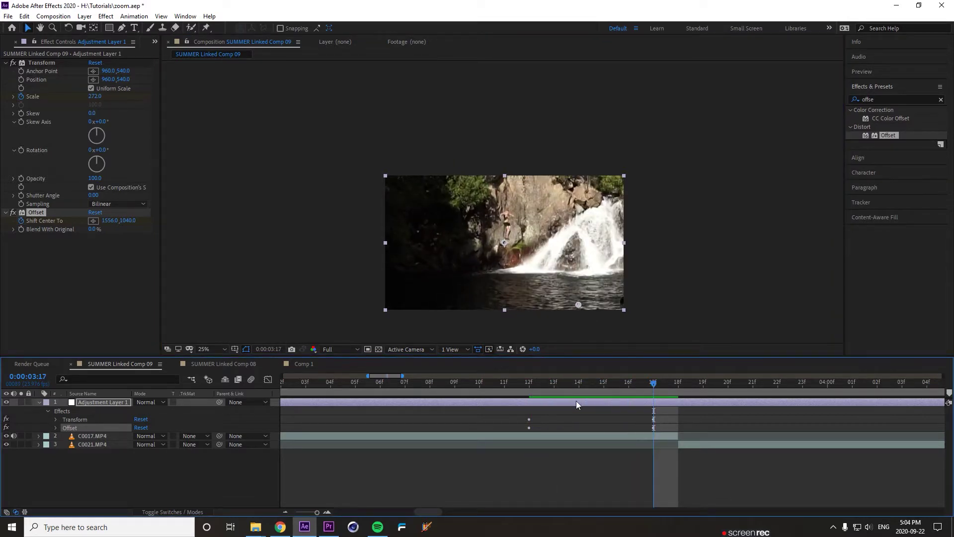
Step: Apply Easy Ease to the frame-17 Scale and Shift Center To keyframes, then scrub the zoom
{"action": "key", "text": "u"}
{"action": "left_click_drag", "start_coordinate": [643, 413], "coordinate": [651, 437]}
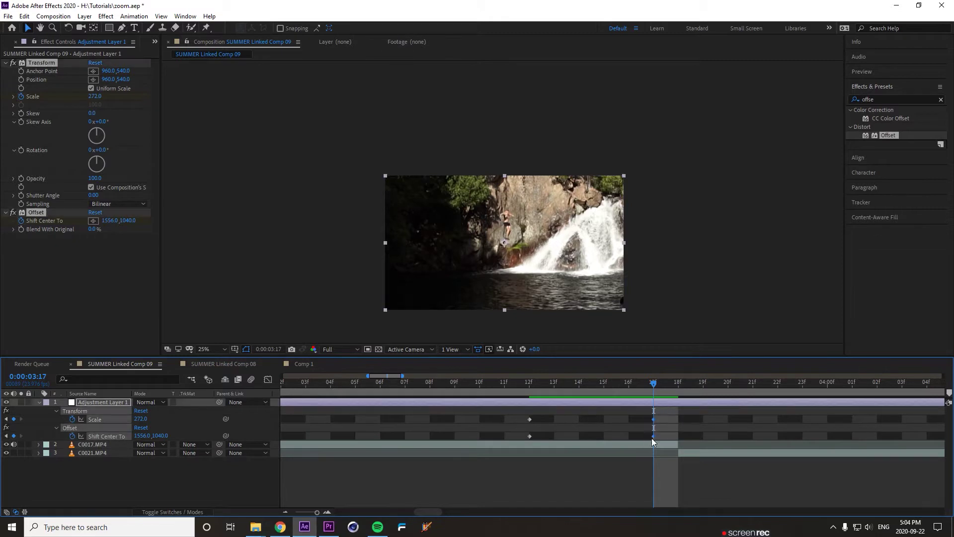
{"action": "right_click", "coordinate": [653, 435]}
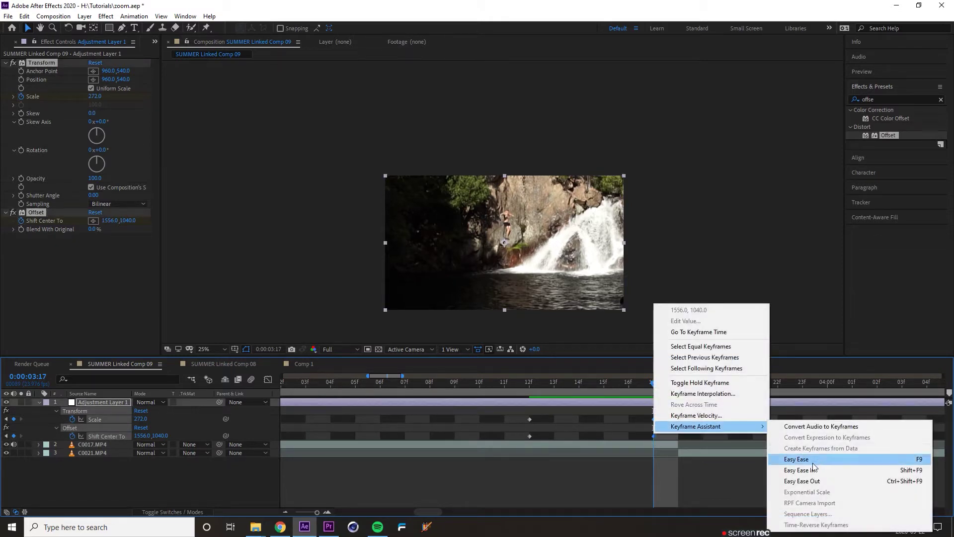
{"action": "left_click", "coordinate": [799, 470]}
{"action": "right_click", "coordinate": [651, 434]}
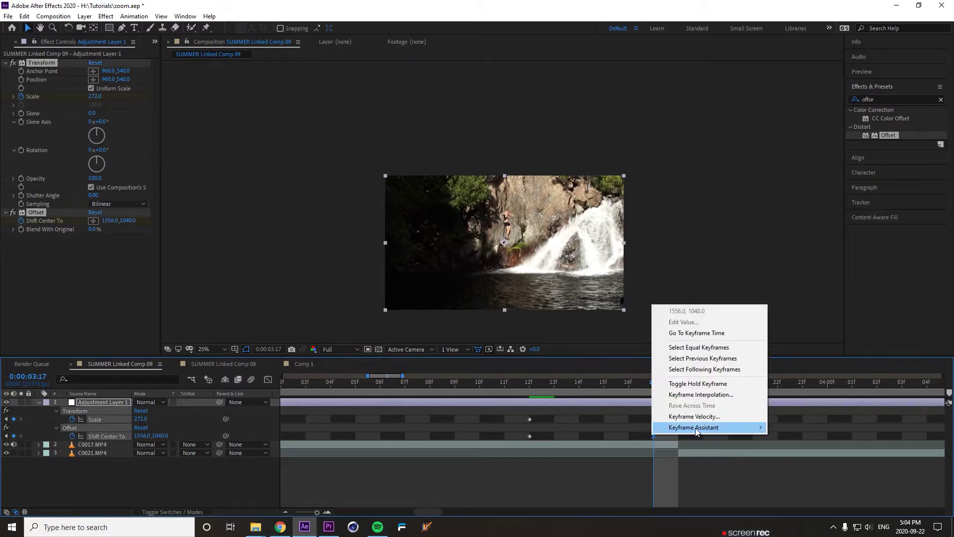
{"action": "mouse_move", "coordinate": [736, 428]}
{"action": "left_click", "coordinate": [795, 469]}
{"action": "left_click_drag", "start_coordinate": [653, 388], "coordinate": [678, 392]}
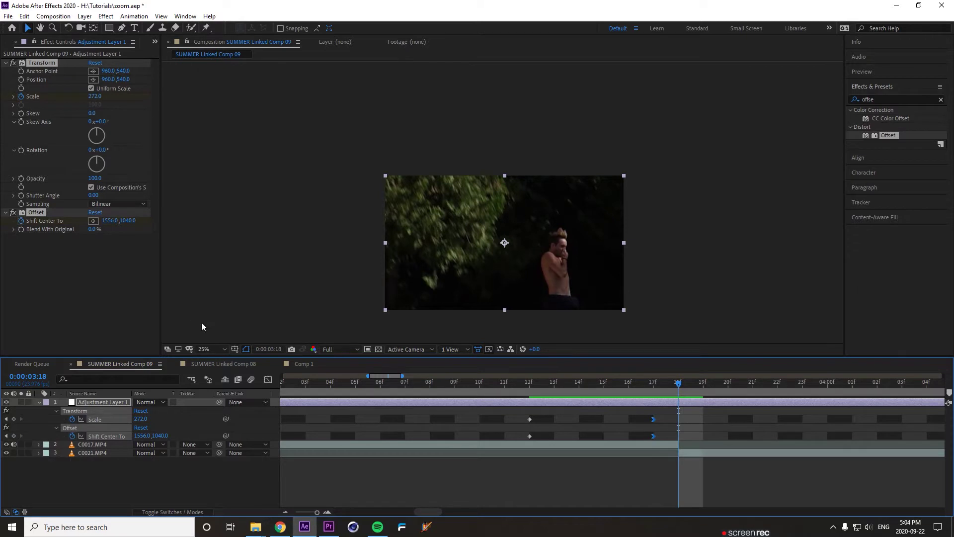
Step: At frame 18, keyframe a new Scale and re-centre Shift Center To near 968, 544
{"action": "left_click_drag", "start_coordinate": [94, 97], "coordinate": [52, 114]}
{"action": "left_click", "coordinate": [93, 97]}
{"action": "type", "text": "140"}
{"action": "key", "text": "Return"}
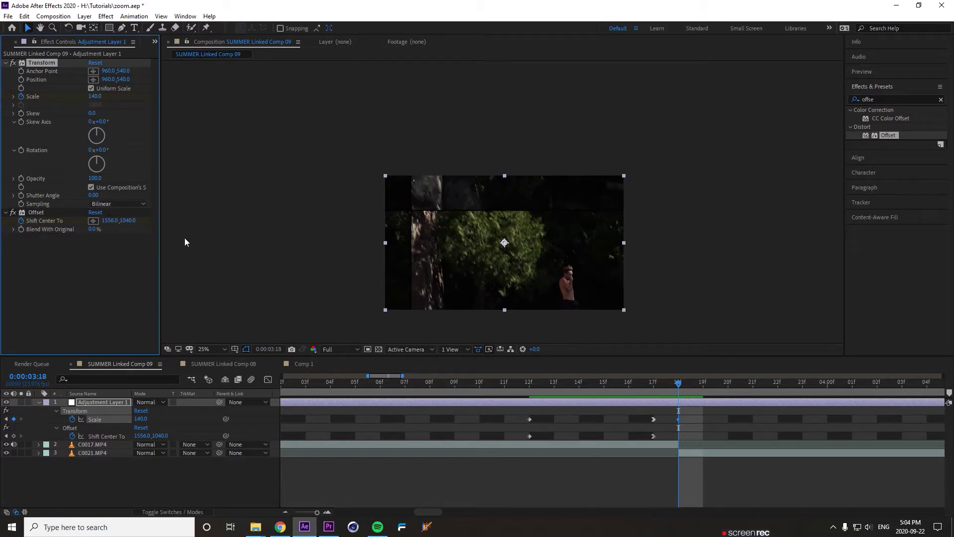
{"action": "left_click", "coordinate": [93, 220]}
{"action": "left_click", "coordinate": [496, 244]}
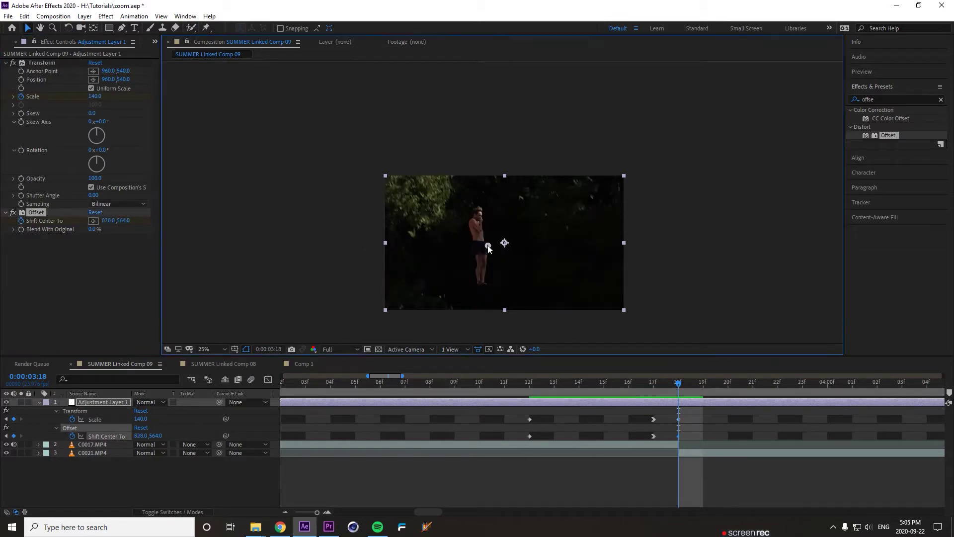
{"action": "left_click_drag", "start_coordinate": [496, 244], "coordinate": [505, 243]}
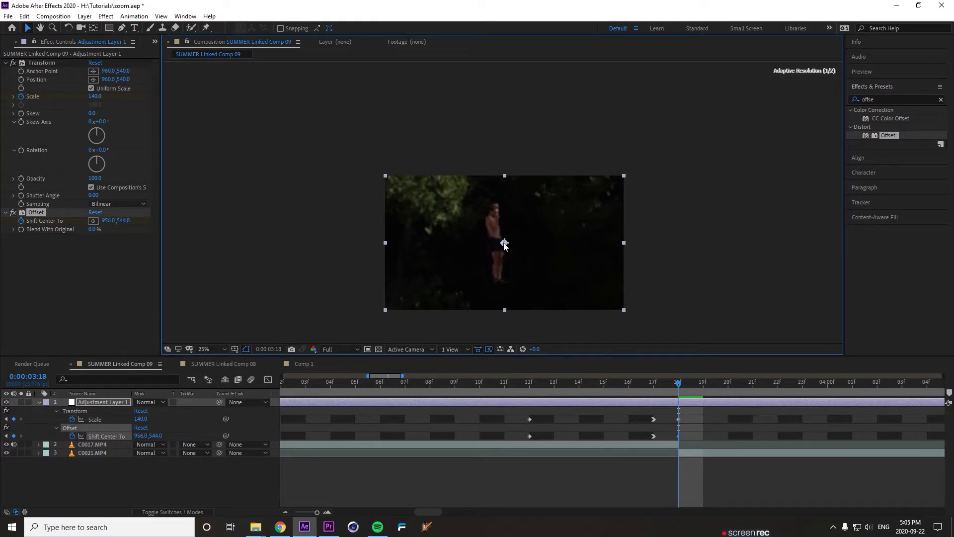
Step: Lower the frame-18 Scale to 82, then keyframe Scale 101 at frame 23
{"action": "left_click_drag", "start_coordinate": [94, 97], "coordinate": [63, 97]}
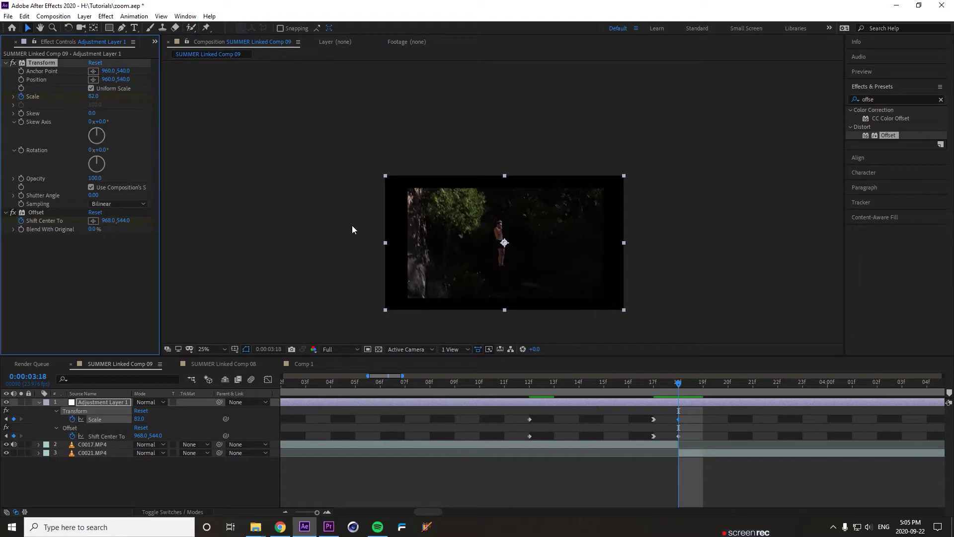
{"action": "left_click_drag", "start_coordinate": [761, 382], "coordinate": [801, 385]}
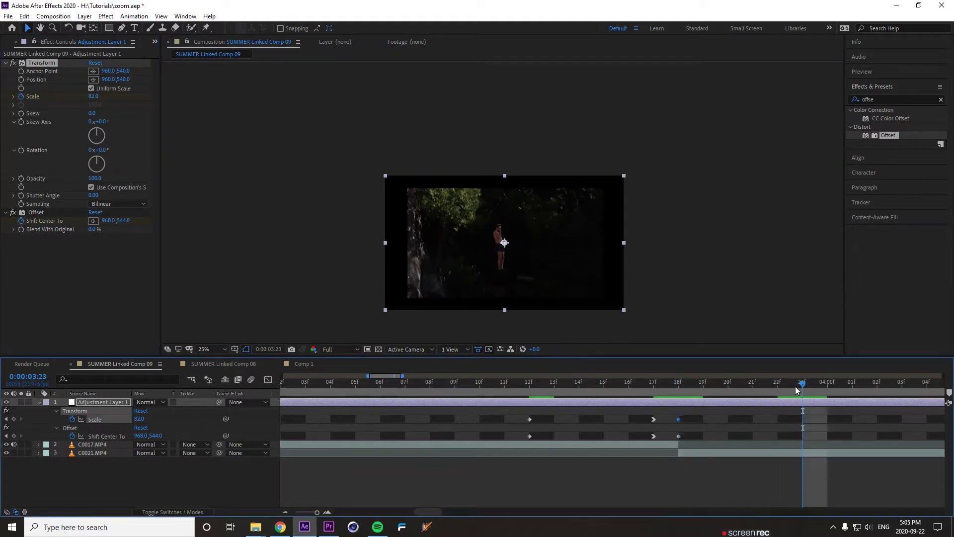
{"action": "left_click", "coordinate": [92, 97]}
{"action": "type", "text": "100"}
{"action": "key", "text": "Return"}
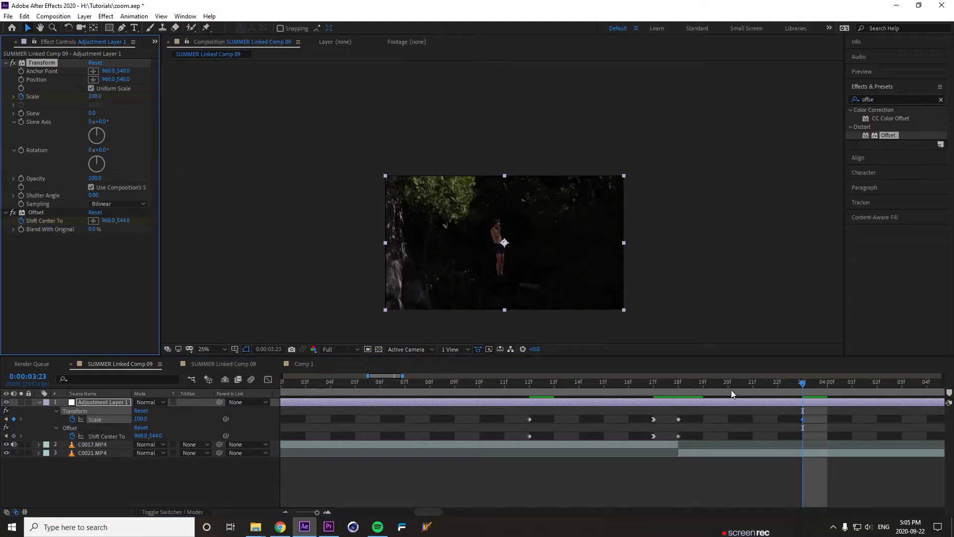
{"action": "left_click", "coordinate": [98, 96]}
{"action": "type", "text": "101"}
{"action": "key", "text": "Return"}
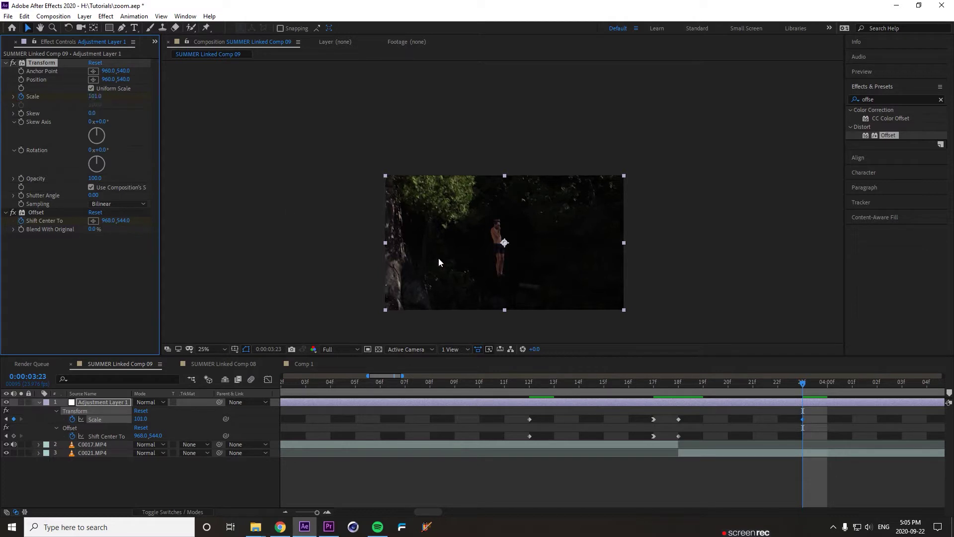
{"action": "right_click", "coordinate": [803, 420]}
Step: Give the frame-23 Scale keyframe Easy Ease In and scrub back through the transition
{"action": "mouse_move", "coordinate": [839, 412]}
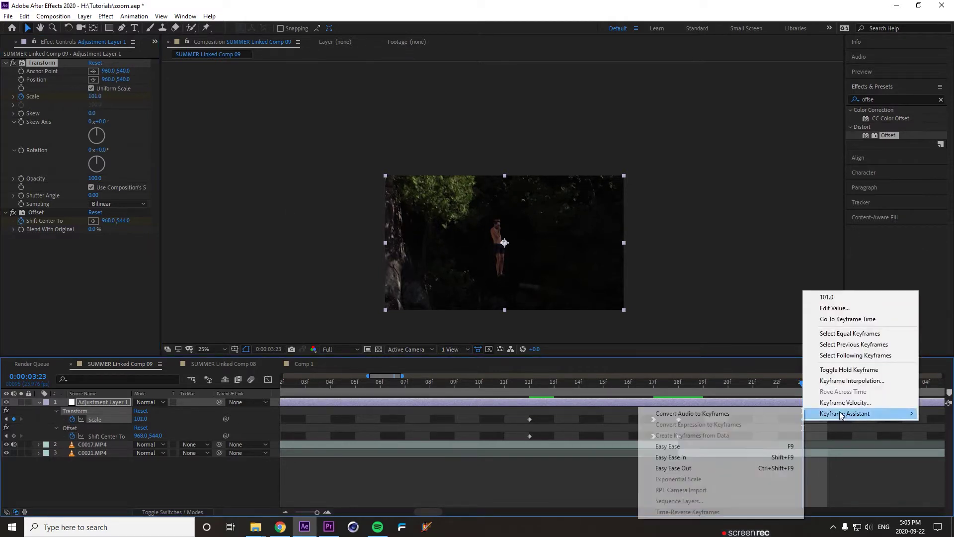
{"action": "left_click", "coordinate": [757, 457]}
{"action": "left_click_drag", "start_coordinate": [517, 389], "coordinate": [678, 405]}
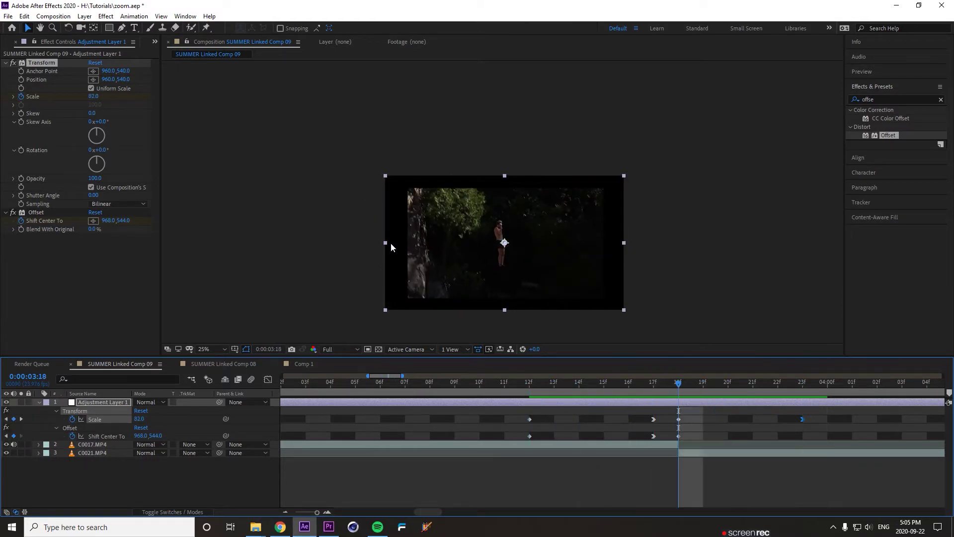
Step: Add Motion Tile to Adjustment Layer 1 and move it above Transform
{"action": "left_click", "coordinate": [875, 99]}
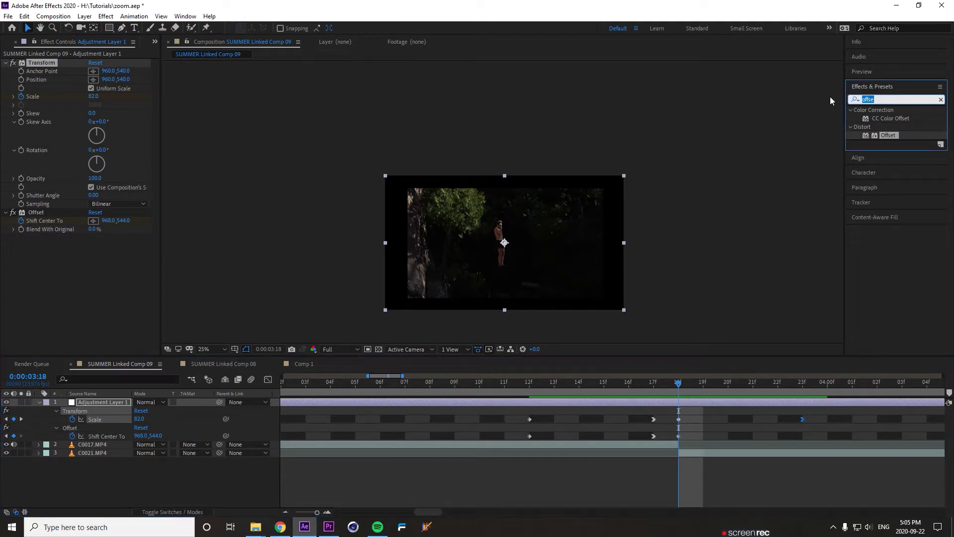
{"action": "type", "text": "motion"}
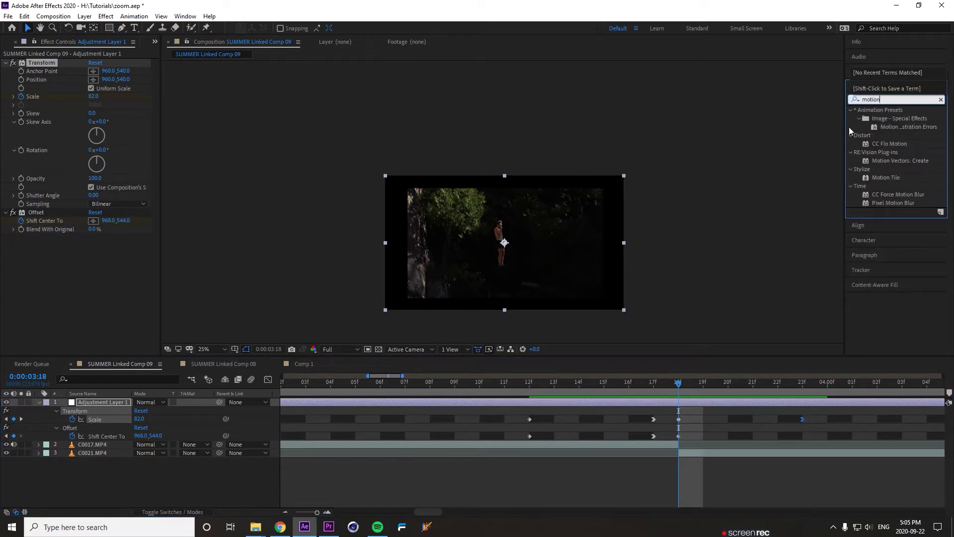
{"action": "left_click_drag", "start_coordinate": [886, 177], "coordinate": [660, 401]}
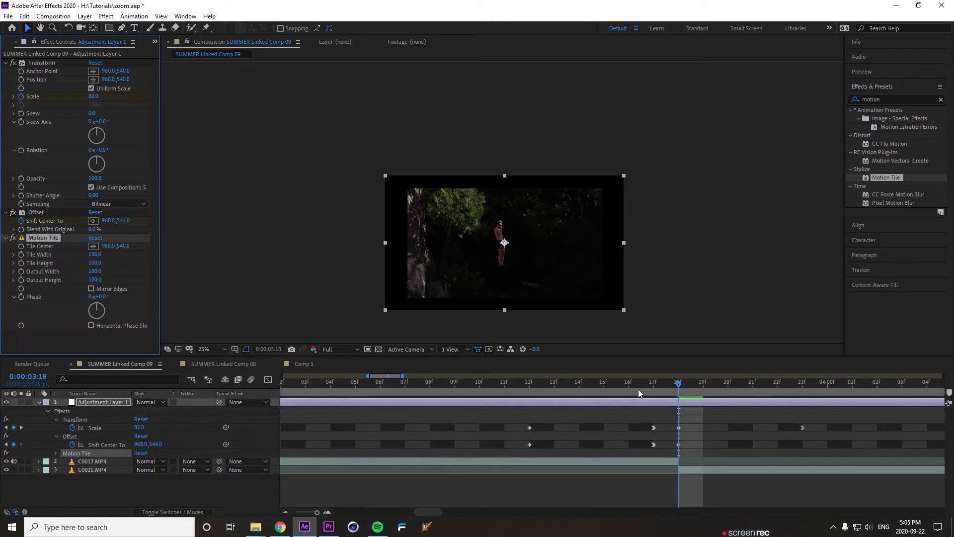
{"action": "left_click_drag", "start_coordinate": [42, 238], "coordinate": [40, 61]}
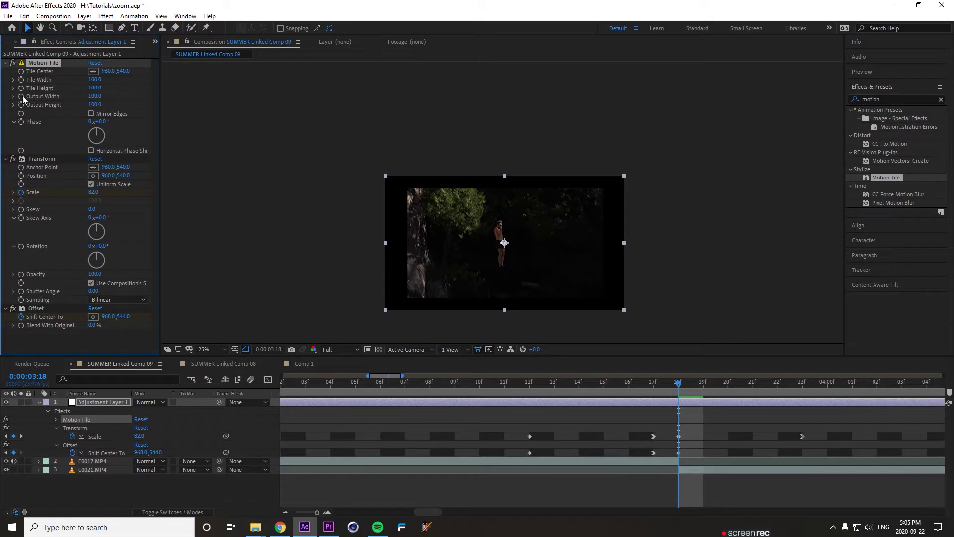
Step: Keyframe Motion Tile Output Width 400 and Height 520 with Mirror Edges enabled
{"action": "left_click", "coordinate": [21, 97]}
{"action": "left_click", "coordinate": [21, 105]}
{"action": "left_click_drag", "start_coordinate": [92, 106], "coordinate": [109, 96]}
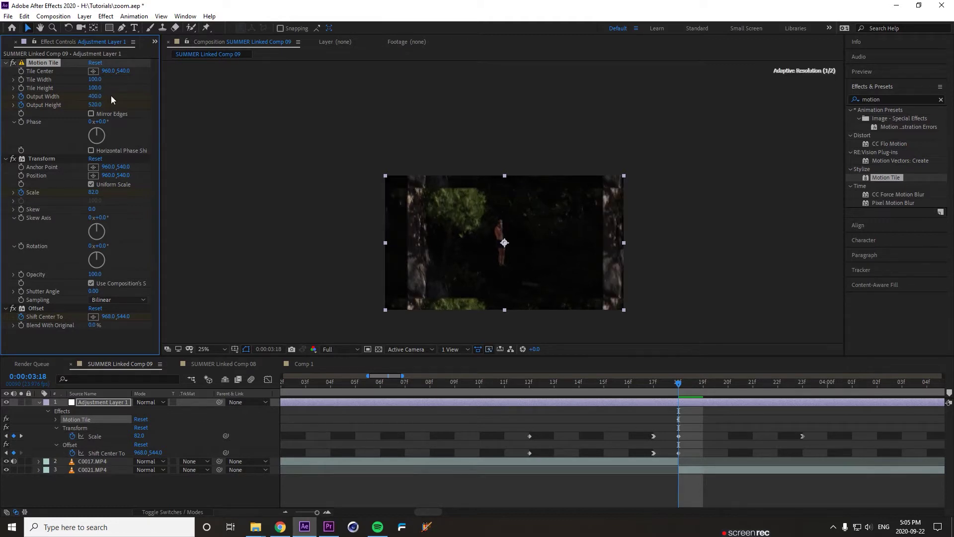
{"action": "left_click", "coordinate": [91, 113]}
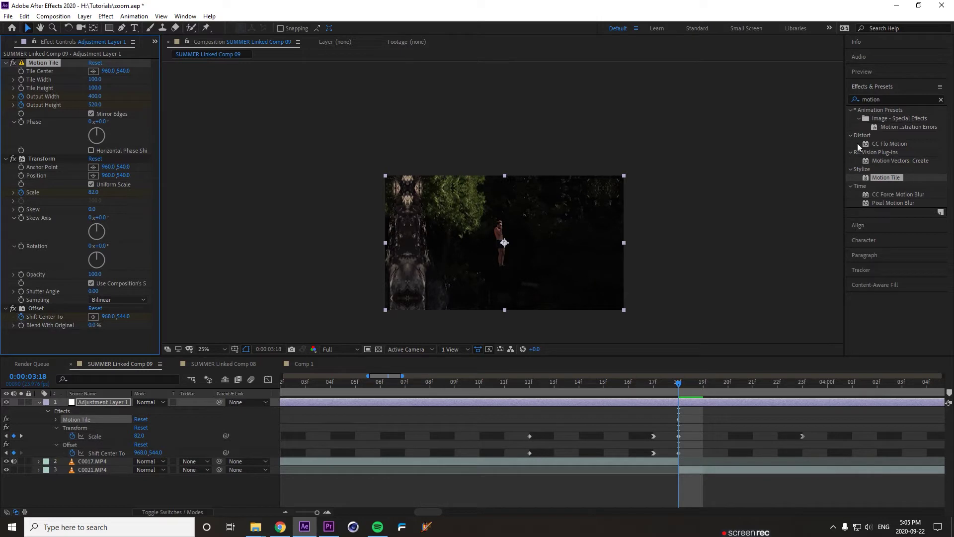
{"action": "left_click", "coordinate": [860, 73]}
{"action": "left_click", "coordinate": [882, 86]}
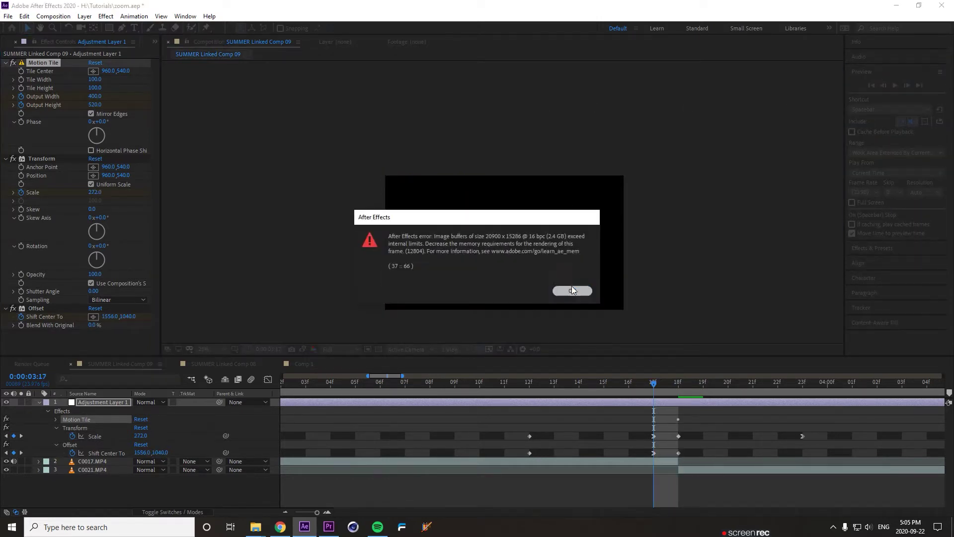
Step: Dismiss the memory error and reset Motion Tile Output Width and Output Height to 100
{"action": "left_click", "coordinate": [571, 290]}
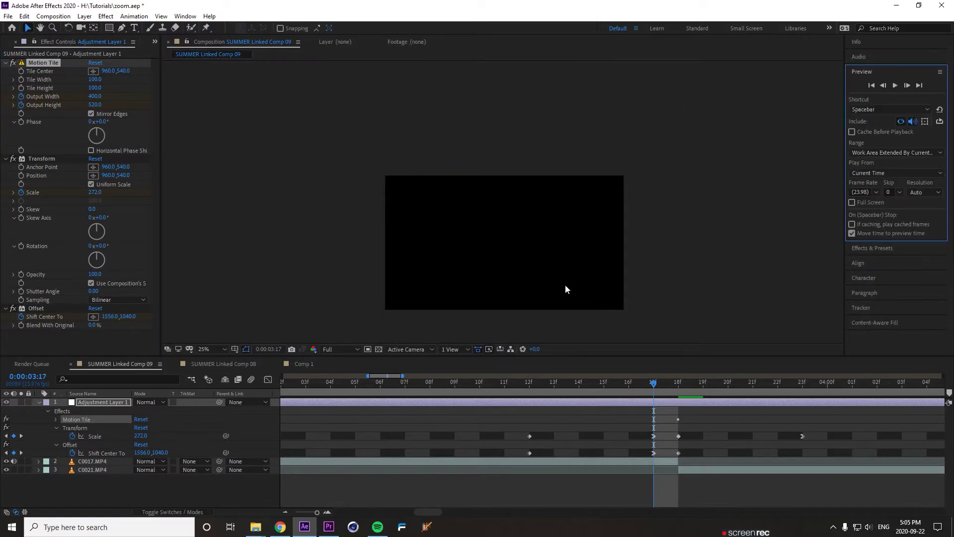
{"action": "left_click", "coordinate": [653, 382]}
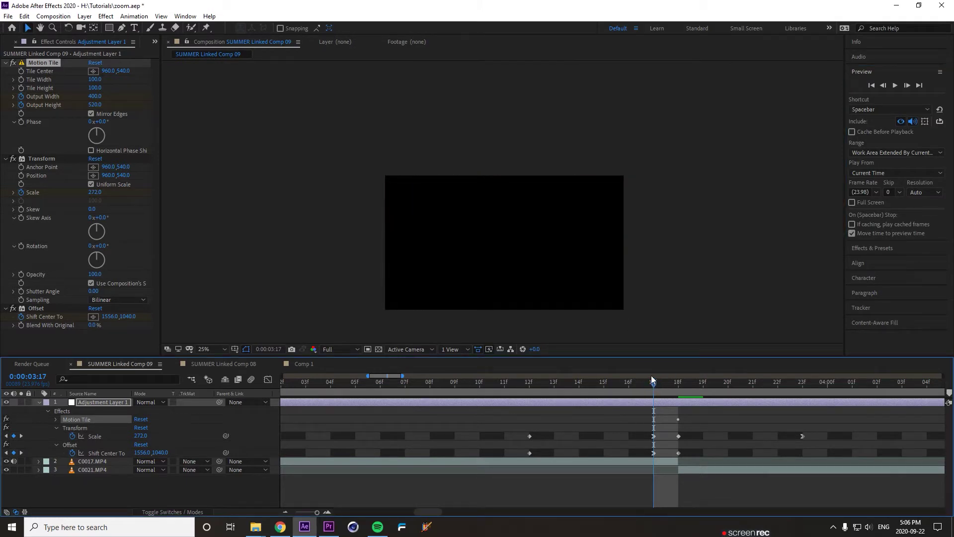
{"action": "left_click", "coordinate": [95, 96]}
{"action": "type", "text": "100"}
{"action": "left_click", "coordinate": [95, 106]}
{"action": "type", "text": "100"}
{"action": "key", "text": "Return"}
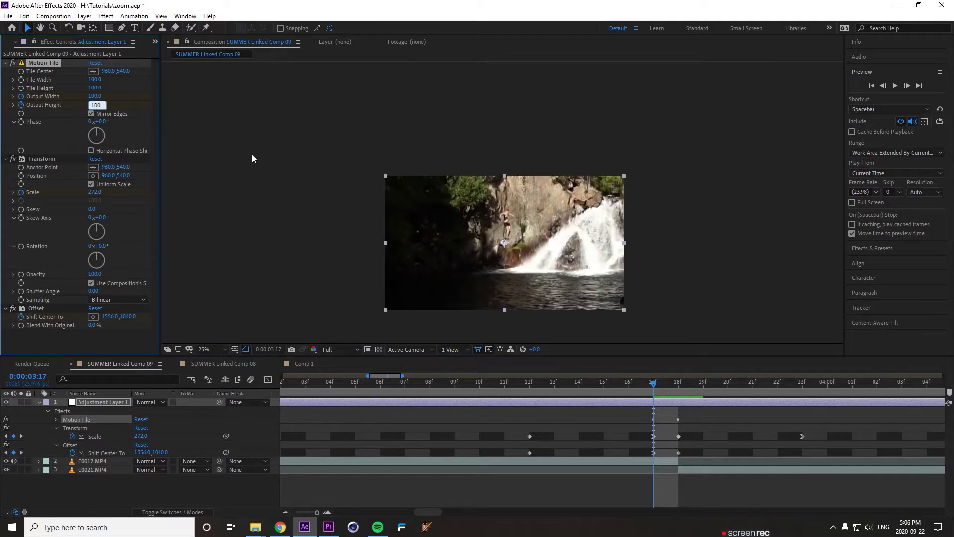
{"action": "left_click", "coordinate": [263, 159]}
{"action": "key", "text": "space"}
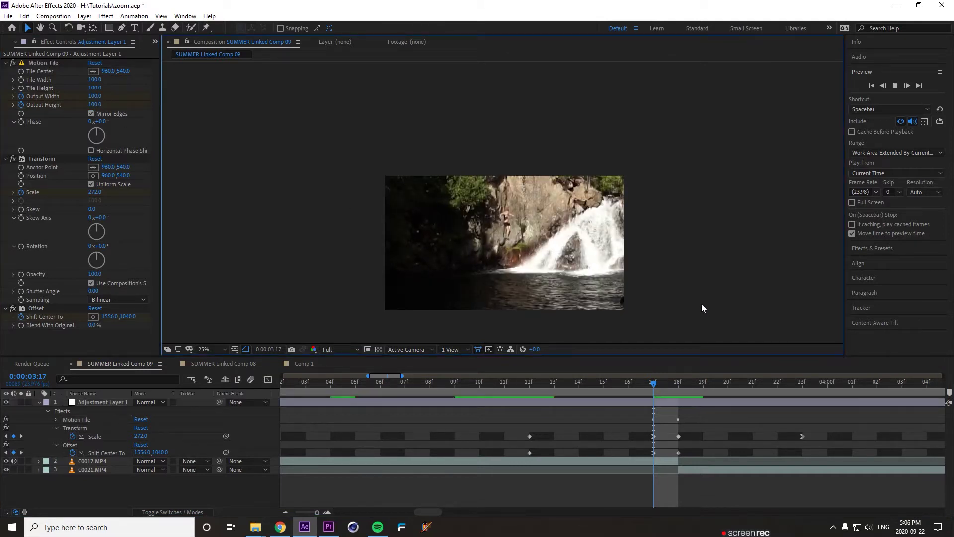
Step: Replay the eased waterfall zoom transition several times, restarting from the waterfall frame
{"action": "left_click_drag", "start_coordinate": [662, 381], "coordinate": [463, 388]}
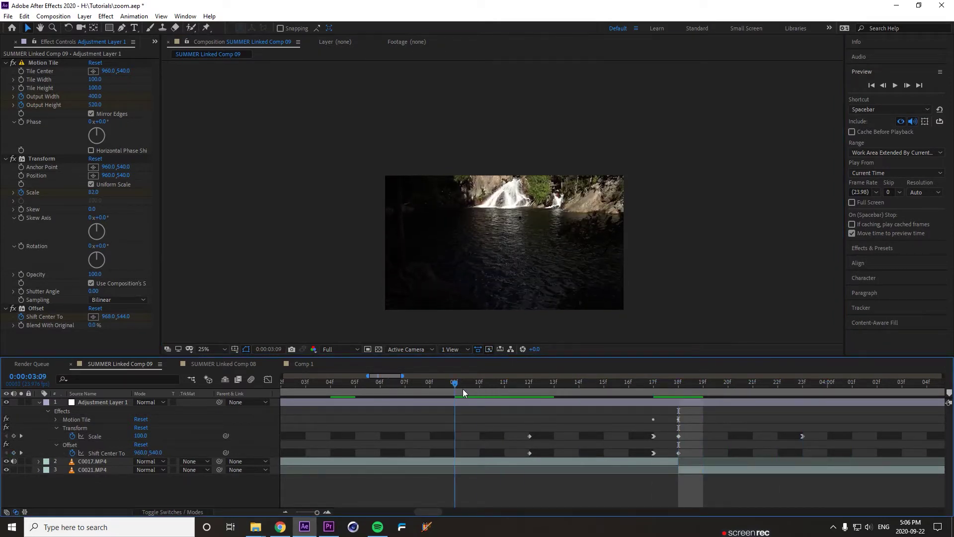
{"action": "key", "text": "space"}
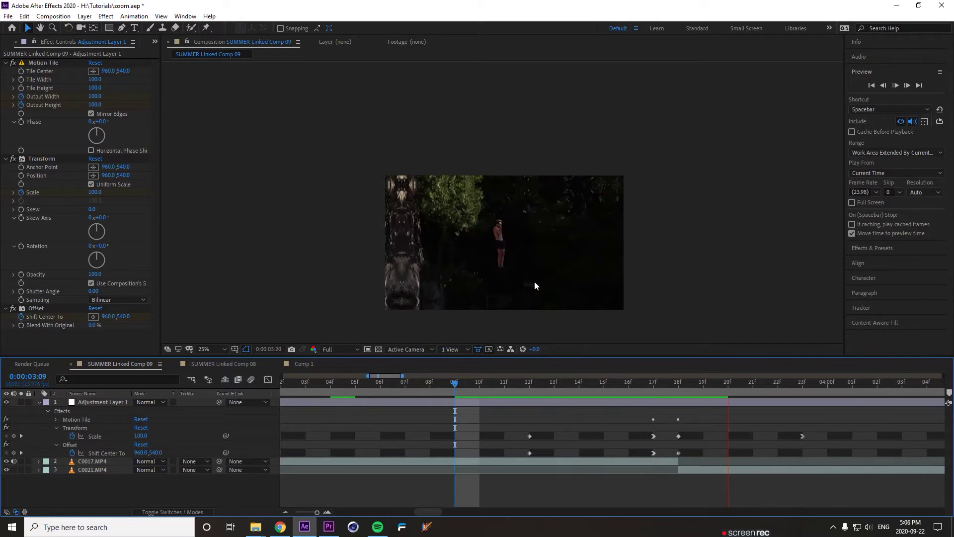
{"action": "left_click", "coordinate": [464, 384]}
{"action": "key", "text": "space"}
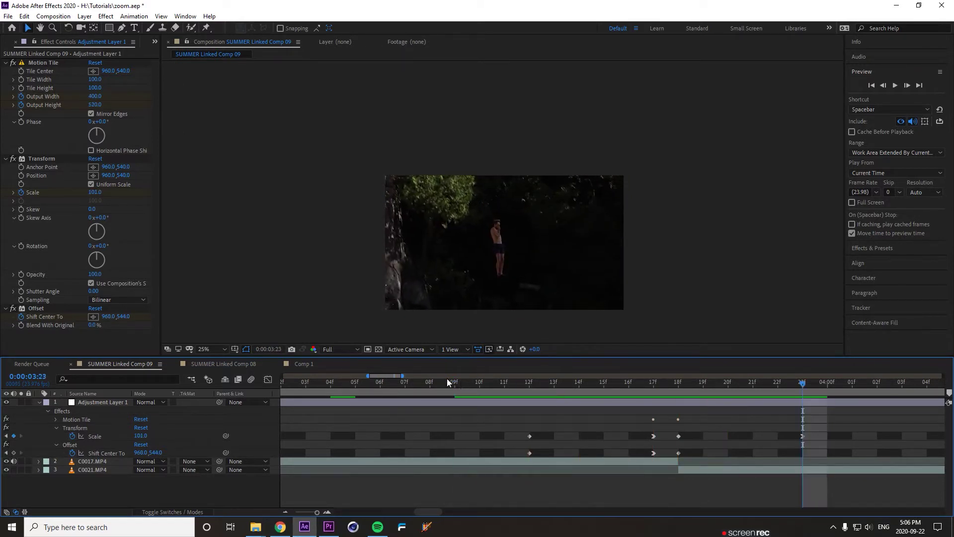
{"action": "left_click", "coordinate": [339, 380]}
{"action": "key", "text": "space"}
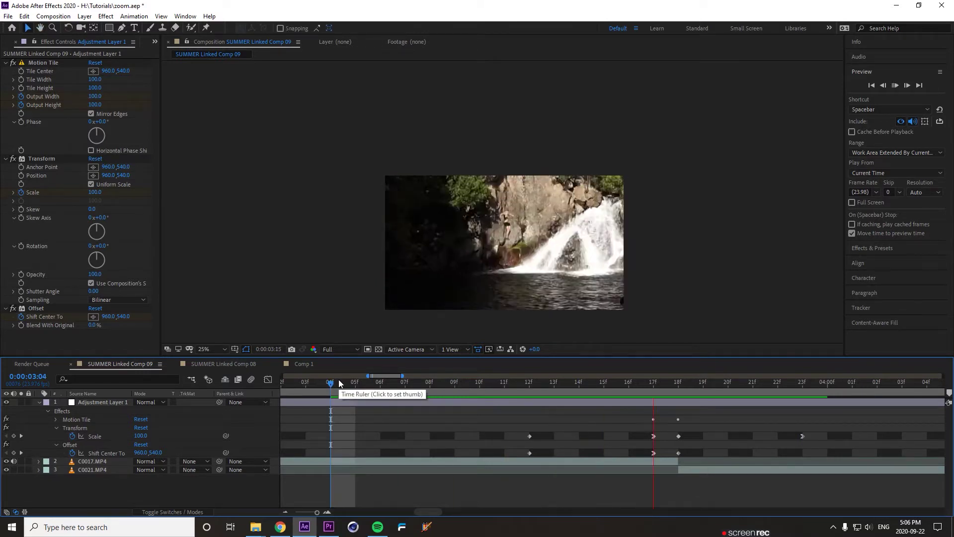
{"action": "left_click", "coordinate": [338, 379]}
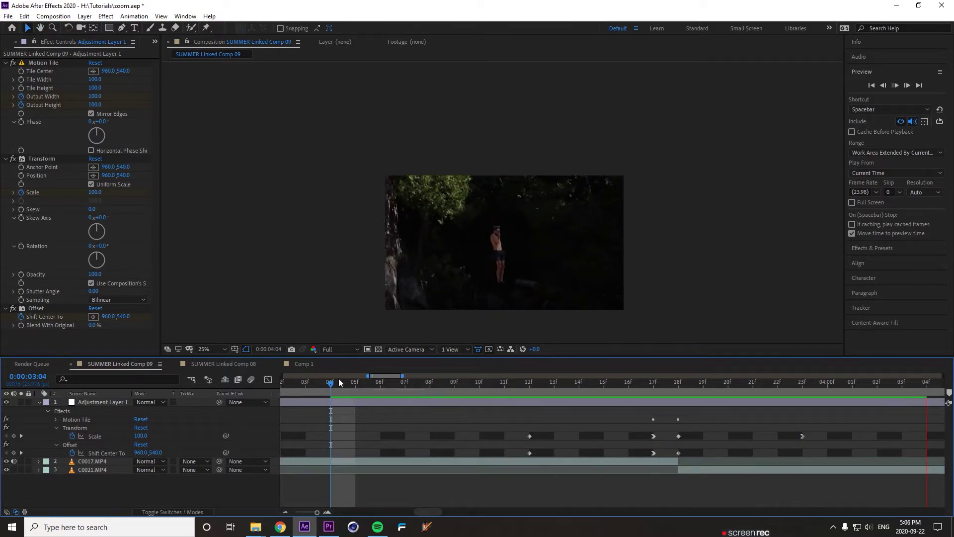
{"action": "key", "text": "space"}
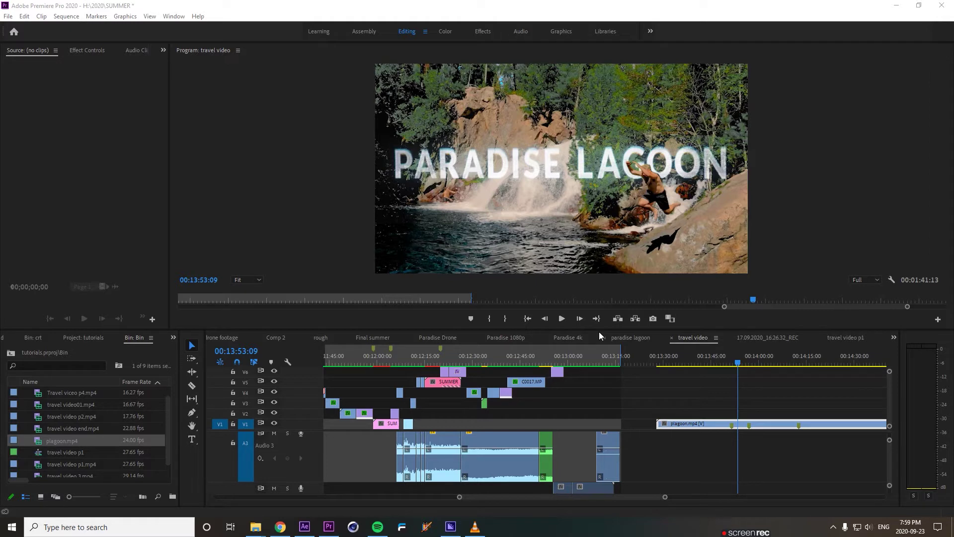
Step: Put the playhead just before the lagoon clip, near 00:13:27:21, and play the sequence
{"action": "left_click", "coordinate": [657, 364]}
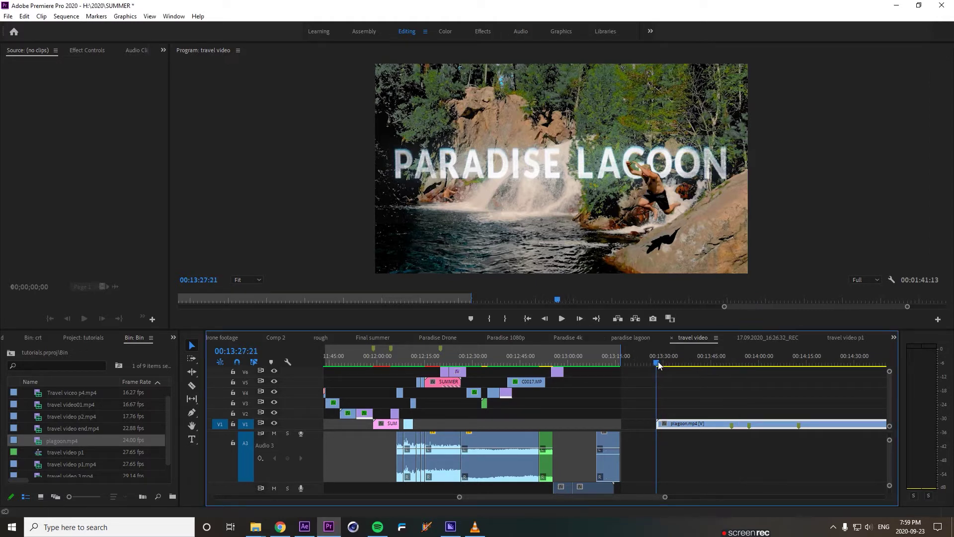
{"action": "left_click", "coordinate": [655, 364]}
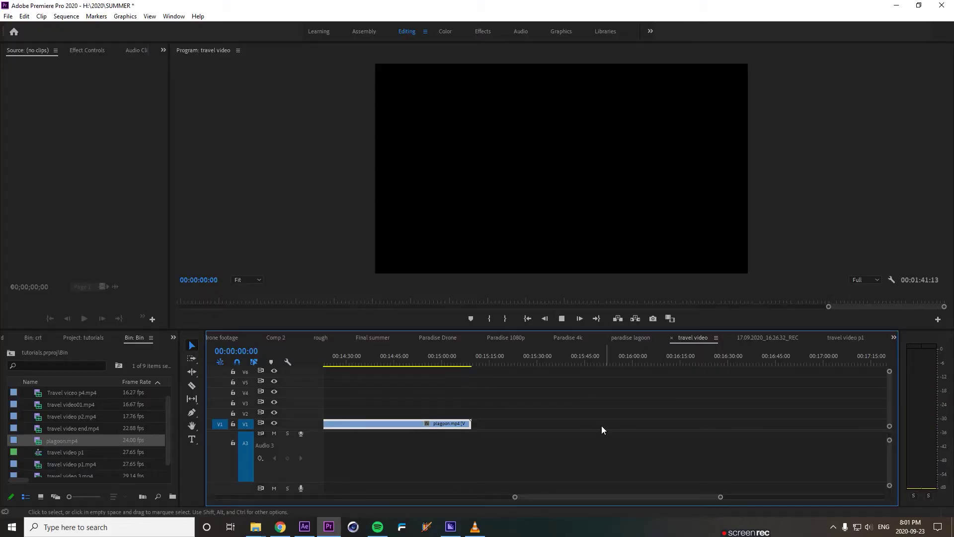
Step: Stop playback, scroll the timeline, and scrub onto plagoon.mp4 at 00:13:41:09
{"action": "key", "text": "space"}
{"action": "scroll", "coordinate": [570, 475], "scroll_direction": "down", "scroll_amount": 10}
{"action": "left_click_drag", "start_coordinate": [427, 364], "coordinate": [509, 386]}
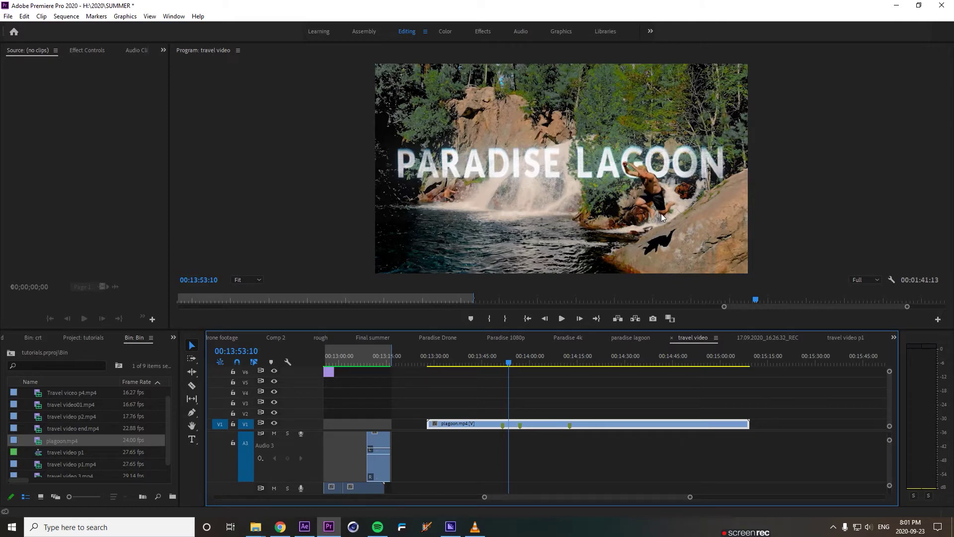
Step: Step through the Paradise Lagoon title frame by frame, then scrub ahead to 00:13:55:18
{"action": "left_click", "coordinate": [545, 318]}
{"action": "left_click", "coordinate": [562, 318]}
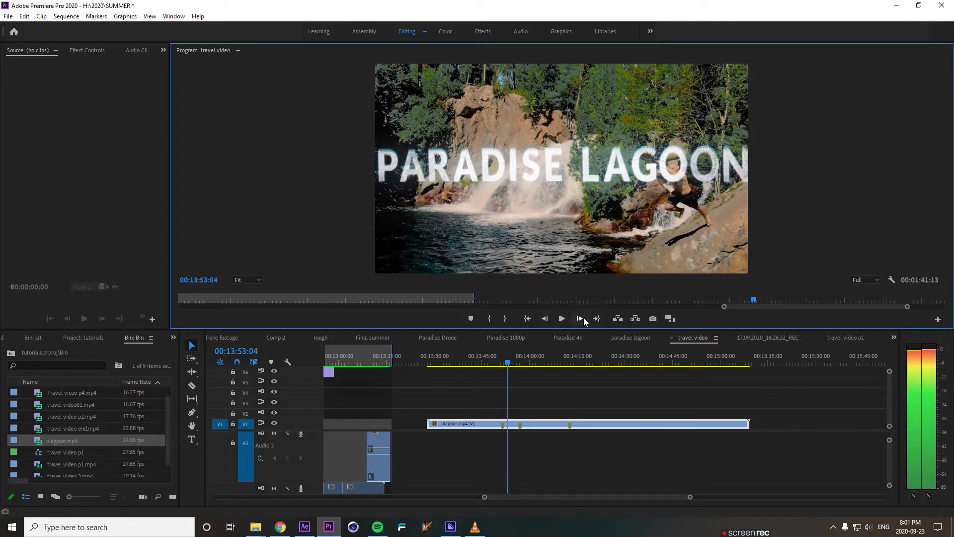
{"action": "left_click", "coordinate": [580, 318]}
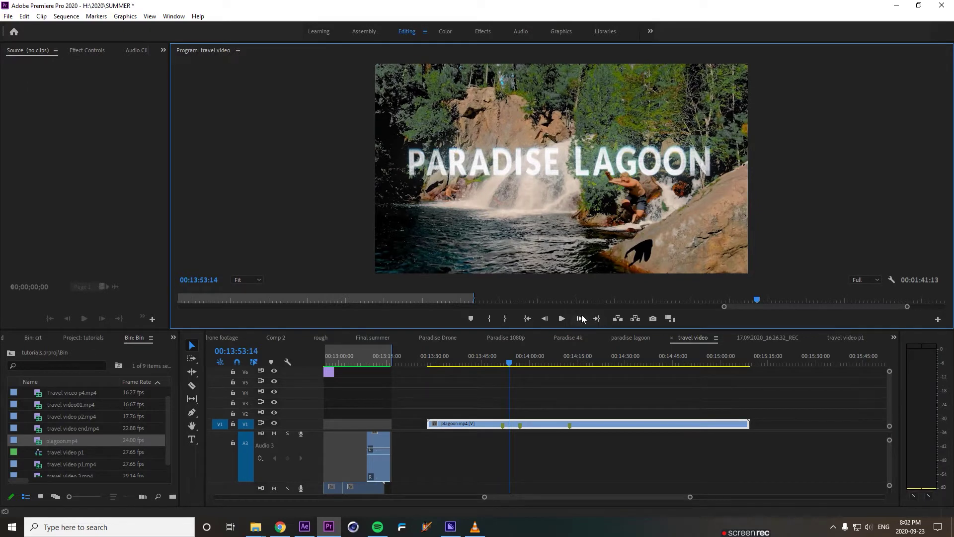
{"action": "left_click", "coordinate": [579, 319]}
{"action": "left_click", "coordinate": [579, 319]}
{"action": "left_click", "coordinate": [581, 318]}
{"action": "left_click", "coordinate": [581, 318]}
{"action": "left_click", "coordinate": [580, 318]}
{"action": "left_click", "coordinate": [580, 318]}
{"action": "left_click", "coordinate": [580, 318]}
{"action": "left_click", "coordinate": [580, 318]}
{"action": "left_click", "coordinate": [581, 318]}
{"action": "left_click", "coordinate": [580, 318]}
{"action": "left_click", "coordinate": [580, 318]}
{"action": "left_click", "coordinate": [581, 319]}
{"action": "left_click_drag", "start_coordinate": [510, 362], "coordinate": [549, 367]}
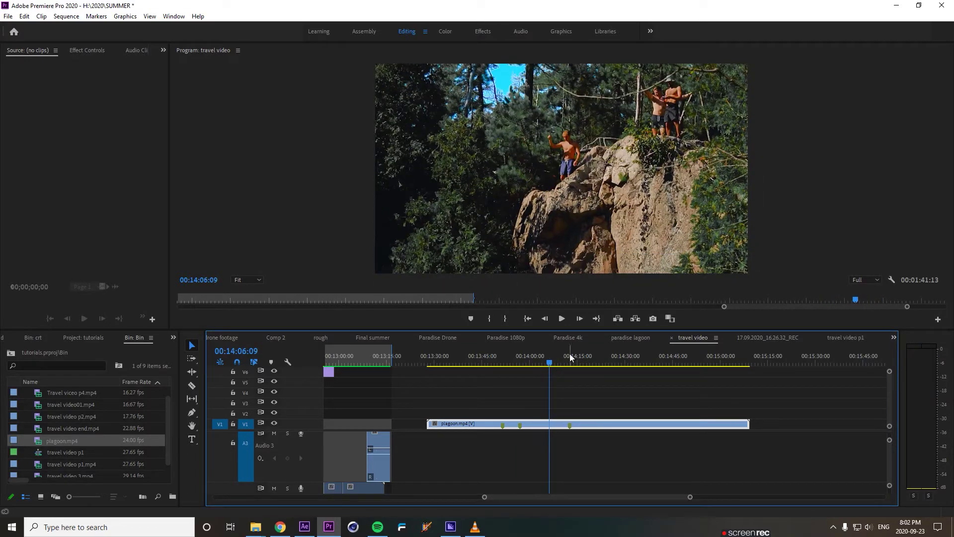
Step: Play and pause through the cliff jump, stopping at 00:14:18:13, then scrub to 00:14:21:17
{"action": "left_click", "coordinate": [561, 319]}
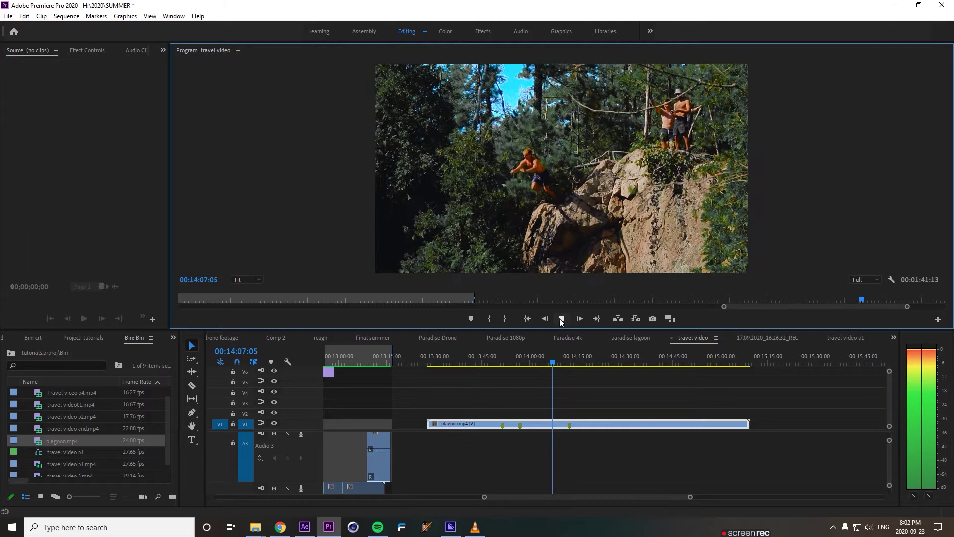
{"action": "left_click", "coordinate": [561, 320]}
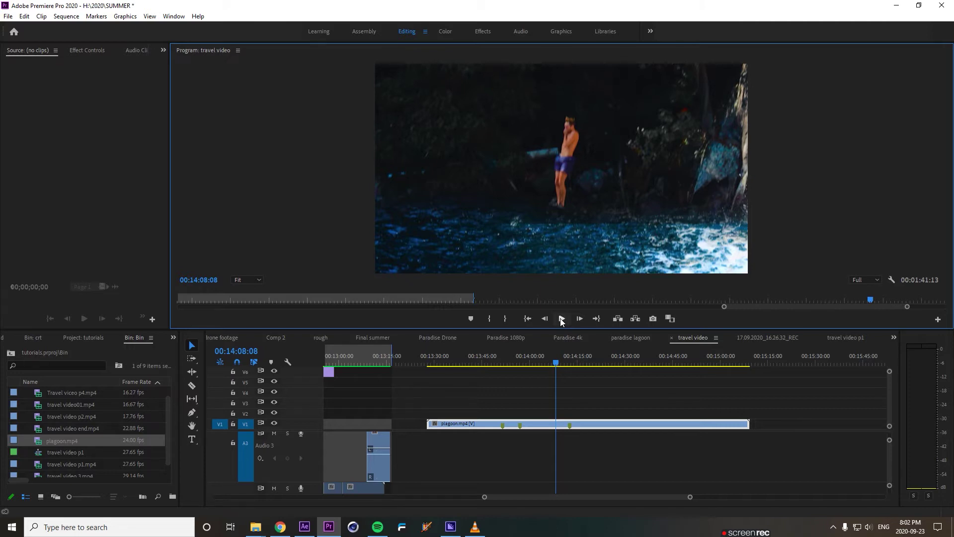
{"action": "left_click", "coordinate": [562, 318]}
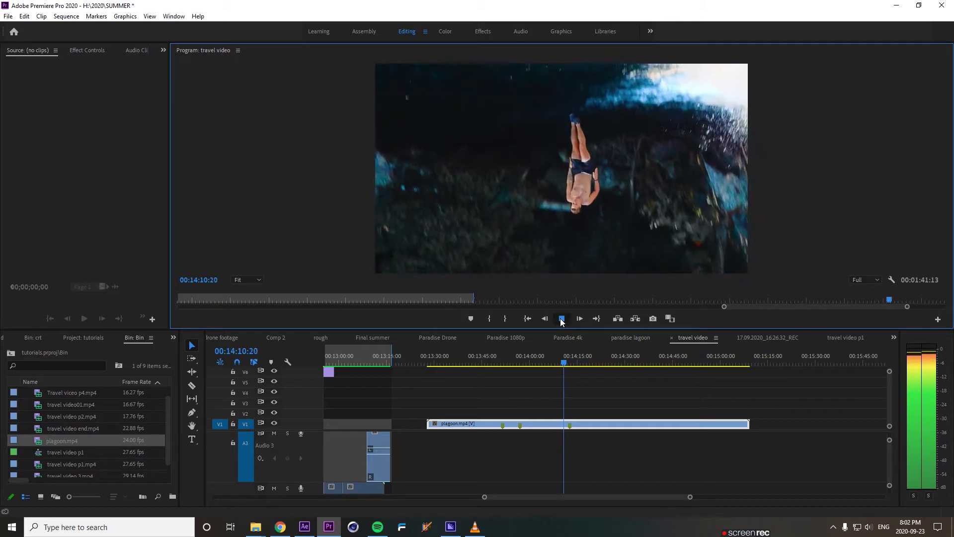
{"action": "left_click", "coordinate": [562, 319]}
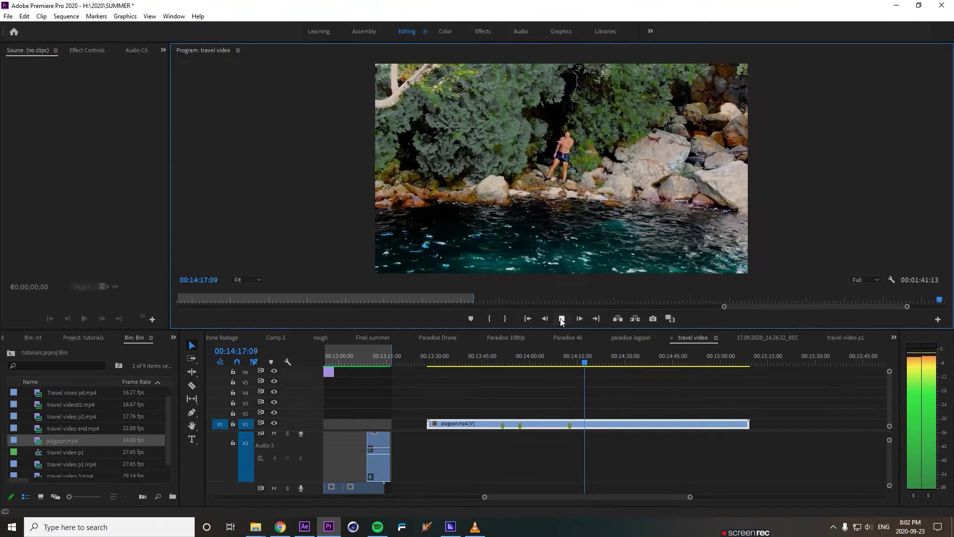
{"action": "left_click", "coordinate": [562, 319]}
{"action": "left_click_drag", "start_coordinate": [593, 363], "coordinate": [617, 366]}
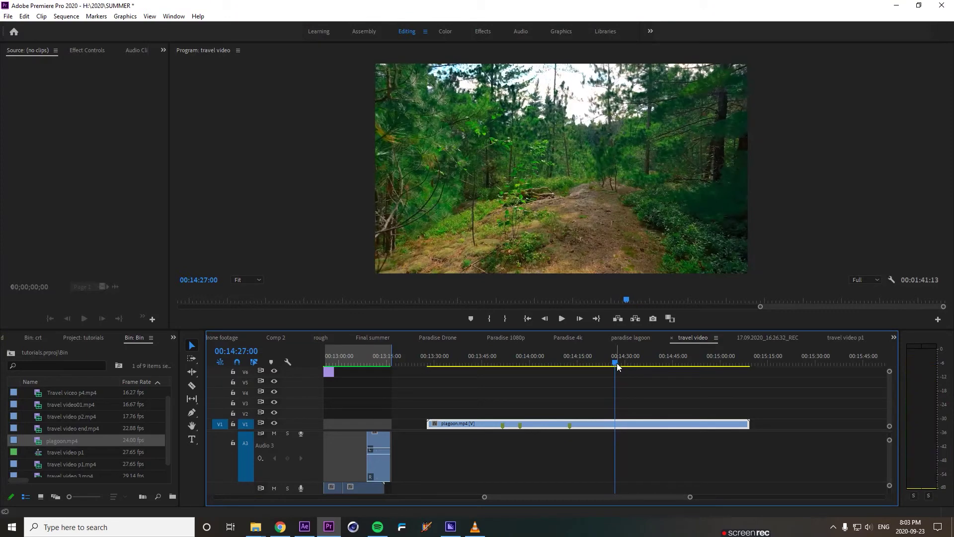
Step: Step back and replay around the forest-path-to-rocks cut, landing on the forest path frame
{"action": "left_click", "coordinate": [543, 319]}
{"action": "left_click", "coordinate": [542, 319]}
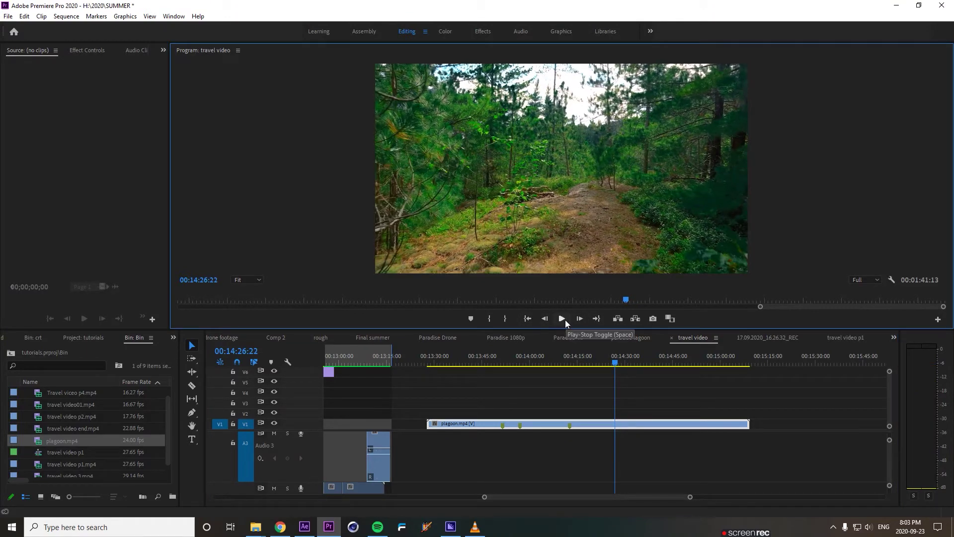
{"action": "left_click", "coordinate": [562, 318]}
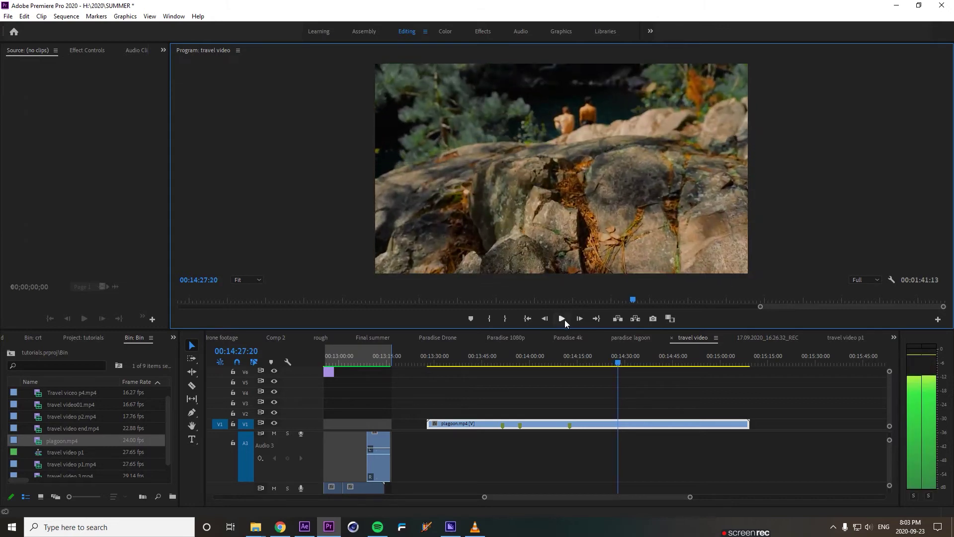
{"action": "left_click", "coordinate": [548, 321]}
{"action": "left_click", "coordinate": [548, 321]}
{"action": "left_click", "coordinate": [550, 321]}
{"action": "left_click", "coordinate": [550, 321]}
{"action": "left_click", "coordinate": [550, 321]}
{"action": "left_click", "coordinate": [549, 321]}
{"action": "left_click", "coordinate": [550, 321]}
{"action": "left_click", "coordinate": [550, 321]}
{"action": "left_click", "coordinate": [549, 321]}
{"action": "left_click", "coordinate": [550, 321]}
Step: Step forward across the cut to the rocks, then play on toward the waterfall shot
{"action": "left_click", "coordinate": [579, 318]}
{"action": "left_click", "coordinate": [580, 318]}
{"action": "left_click", "coordinate": [579, 319]}
{"action": "left_click", "coordinate": [579, 318]}
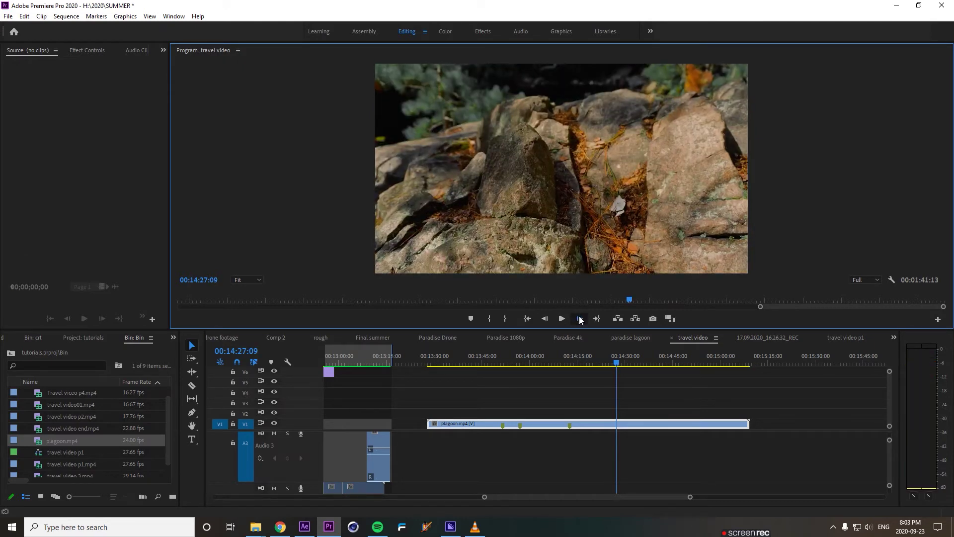
{"action": "left_click", "coordinate": [562, 319]}
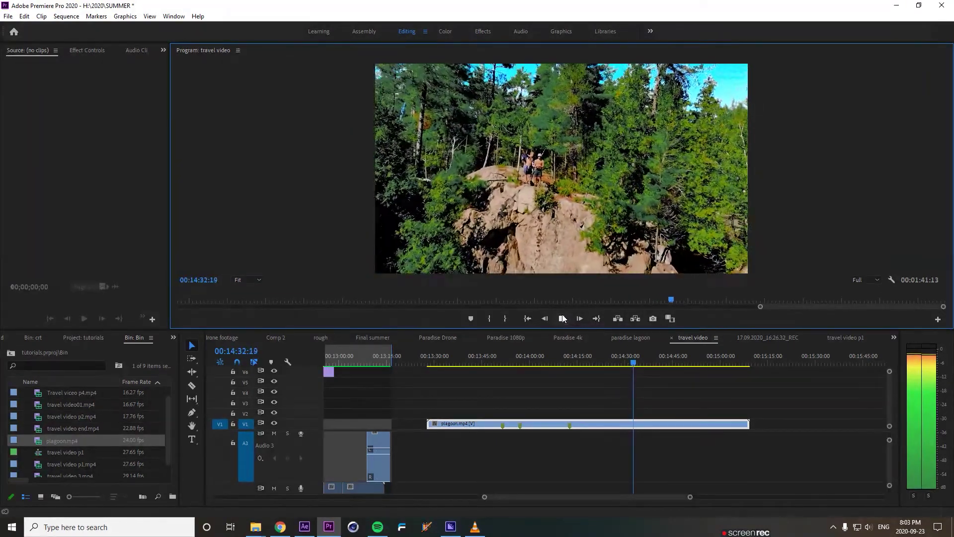
{"action": "left_click", "coordinate": [562, 314]}
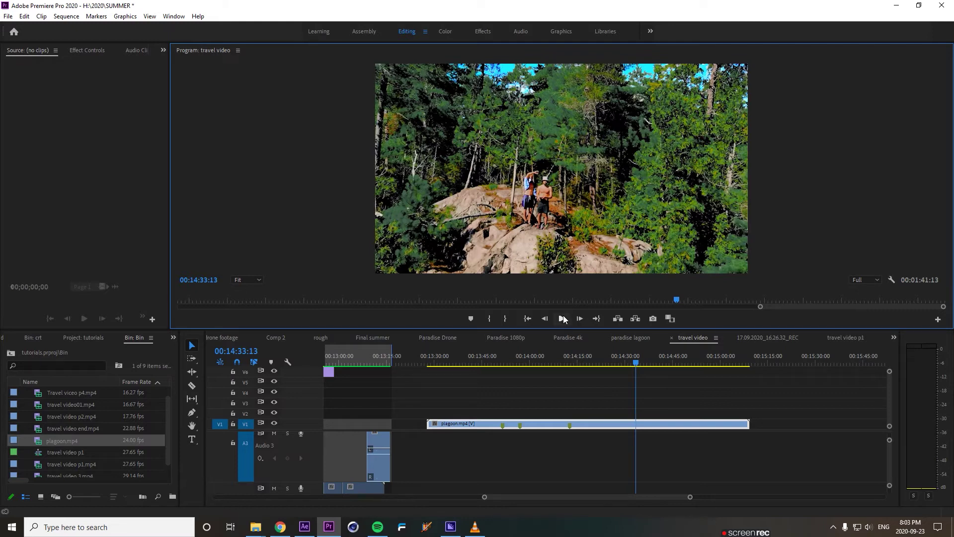
{"action": "left_click", "coordinate": [563, 318]}
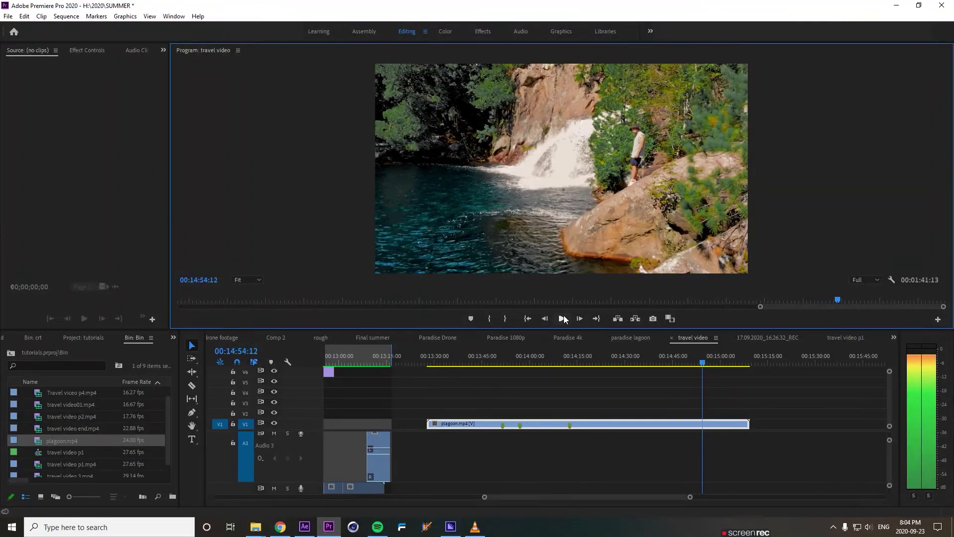
Step: Stop playback at the waterfall shot and scrub between 00:14:54:01 and 00:14:56:06
{"action": "left_click", "coordinate": [564, 316]}
{"action": "left_click", "coordinate": [703, 364]}
{"action": "left_click_drag", "start_coordinate": [703, 364], "coordinate": [701, 365]}
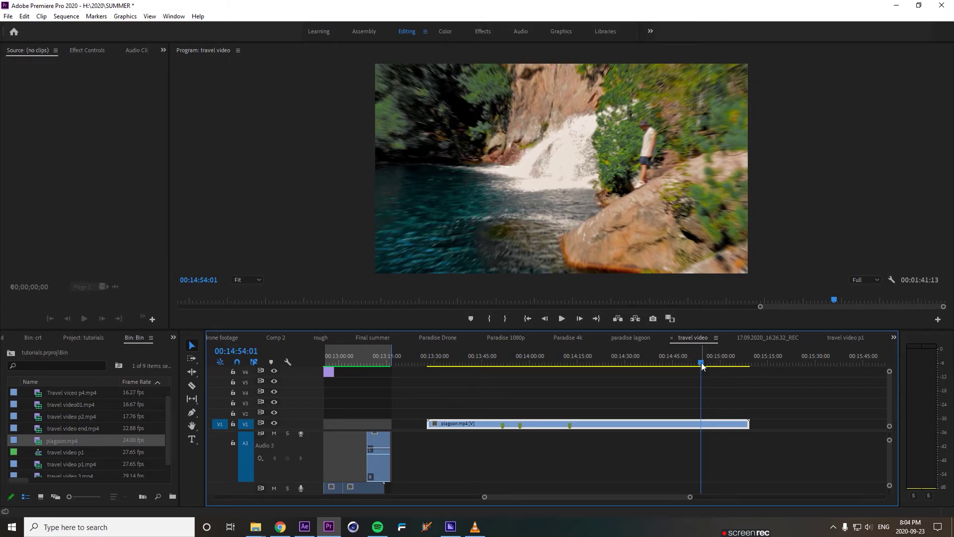
{"action": "left_click_drag", "start_coordinate": [701, 365], "coordinate": [709, 365]}
Step: Review later shots, the forest and the man on the rock, then scrub to the glitch-effect ending
{"action": "left_click", "coordinate": [718, 365]}
{"action": "left_click", "coordinate": [730, 364]}
{"action": "left_click", "coordinate": [455, 356]}
{"action": "left_click", "coordinate": [468, 363]}
{"action": "left_click_drag", "start_coordinate": [481, 362], "coordinate": [492, 363]}
{"action": "left_click", "coordinate": [719, 362]}
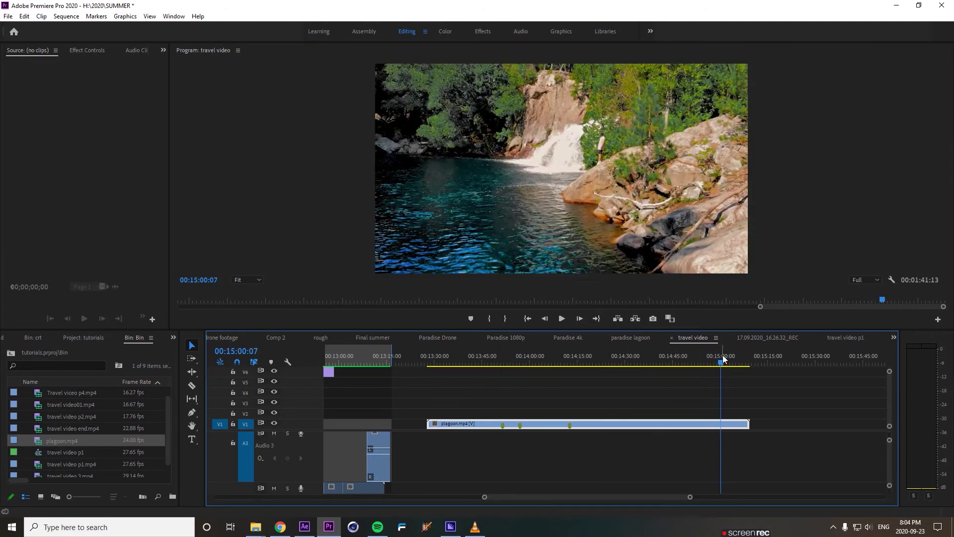
{"action": "left_click", "coordinate": [732, 361]}
{"action": "left_click_drag", "start_coordinate": [733, 359], "coordinate": [740, 364]}
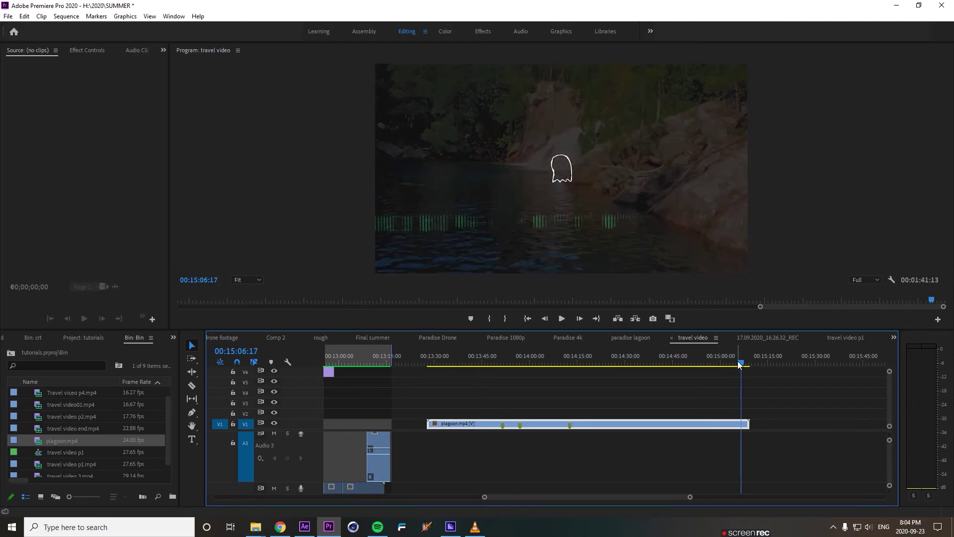